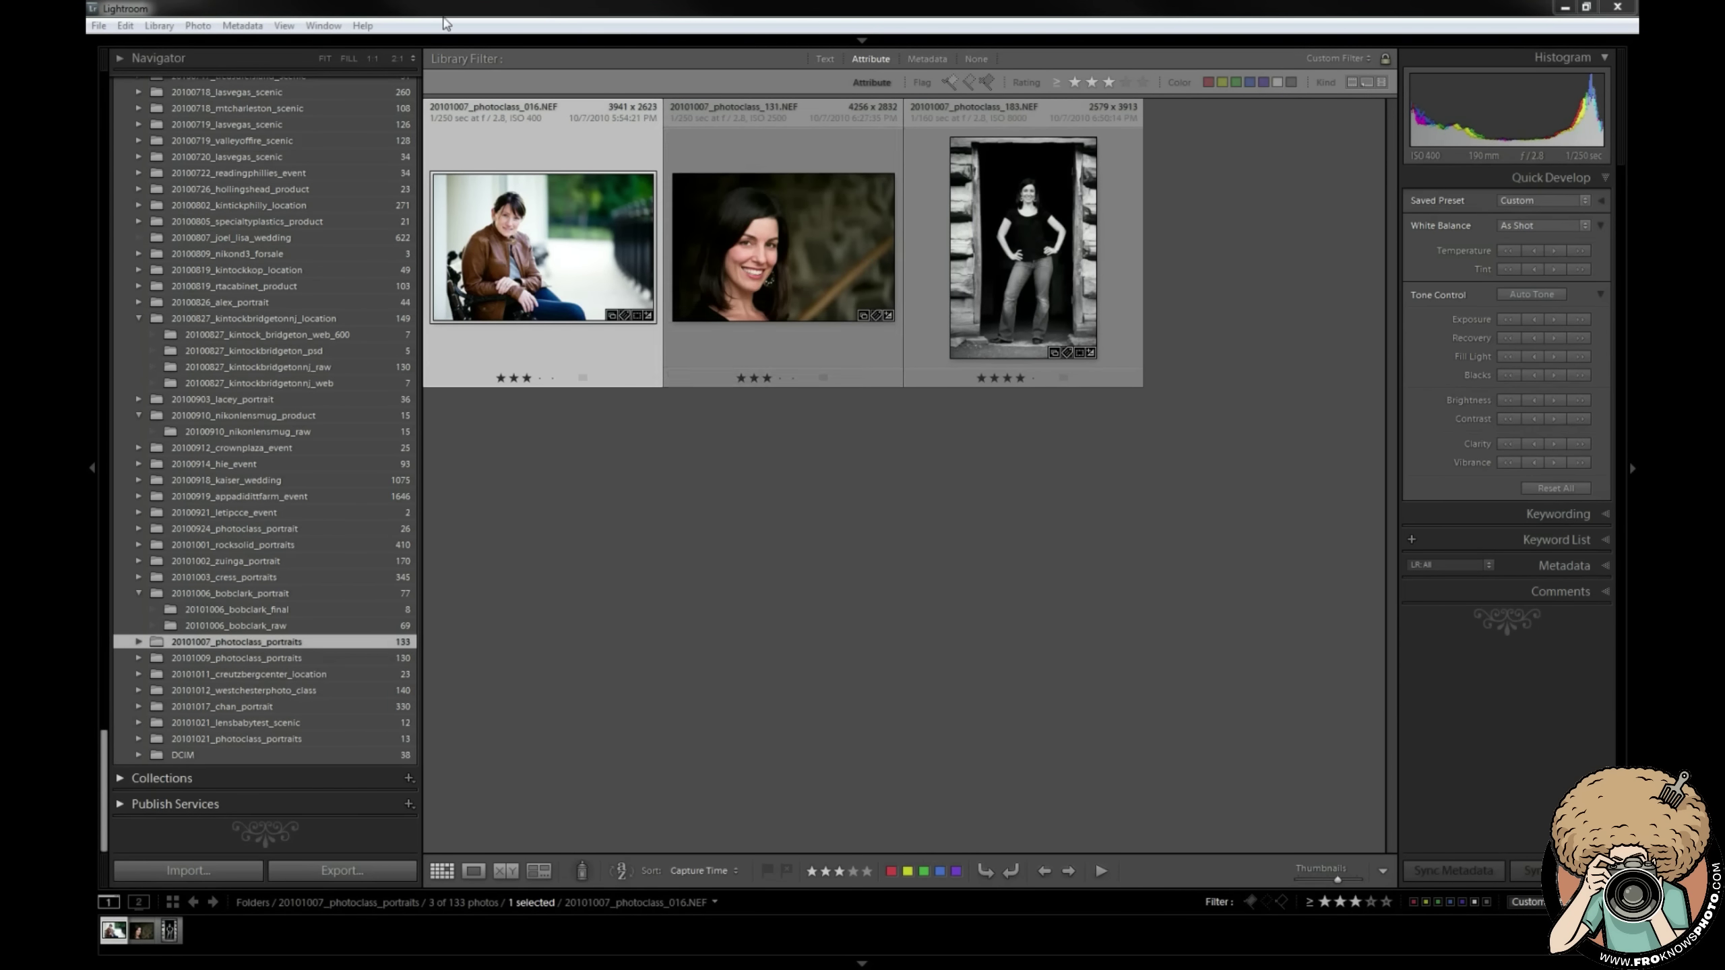
Bring up the View menu's library viewing commands, down to View Options
click(283, 25)
mouse_move(353, 474)
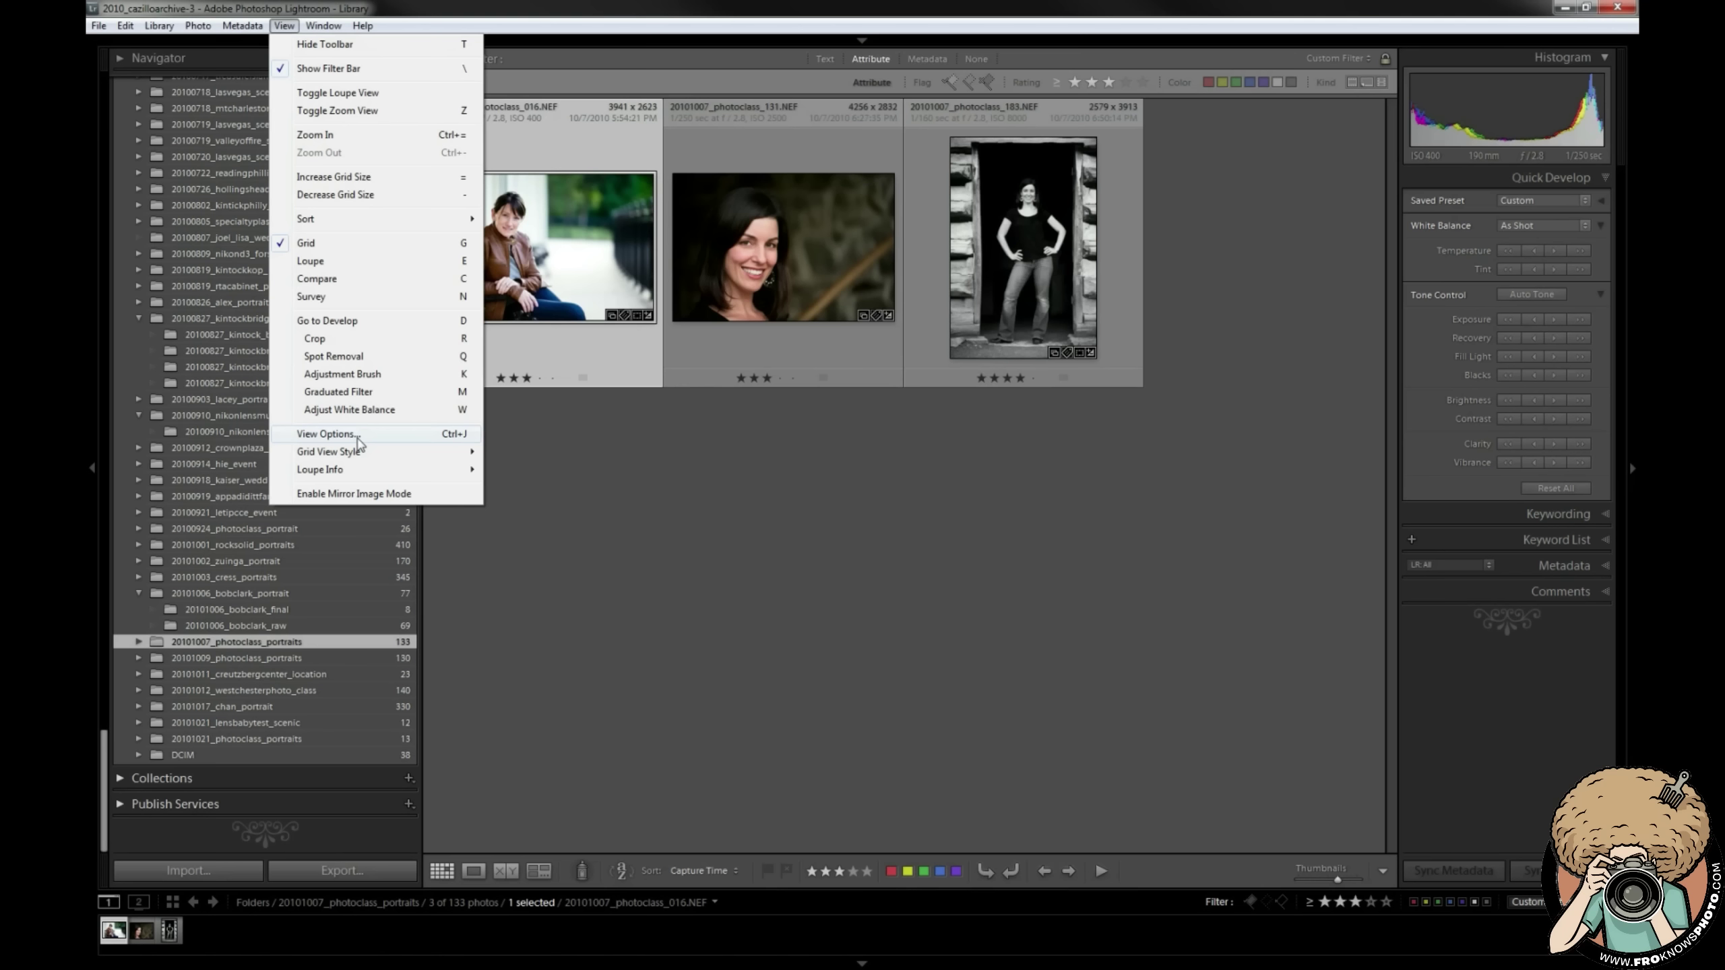
Open Library View Options and toggle Show Grid Extras off and back on as Expanded Cells
click(359, 438)
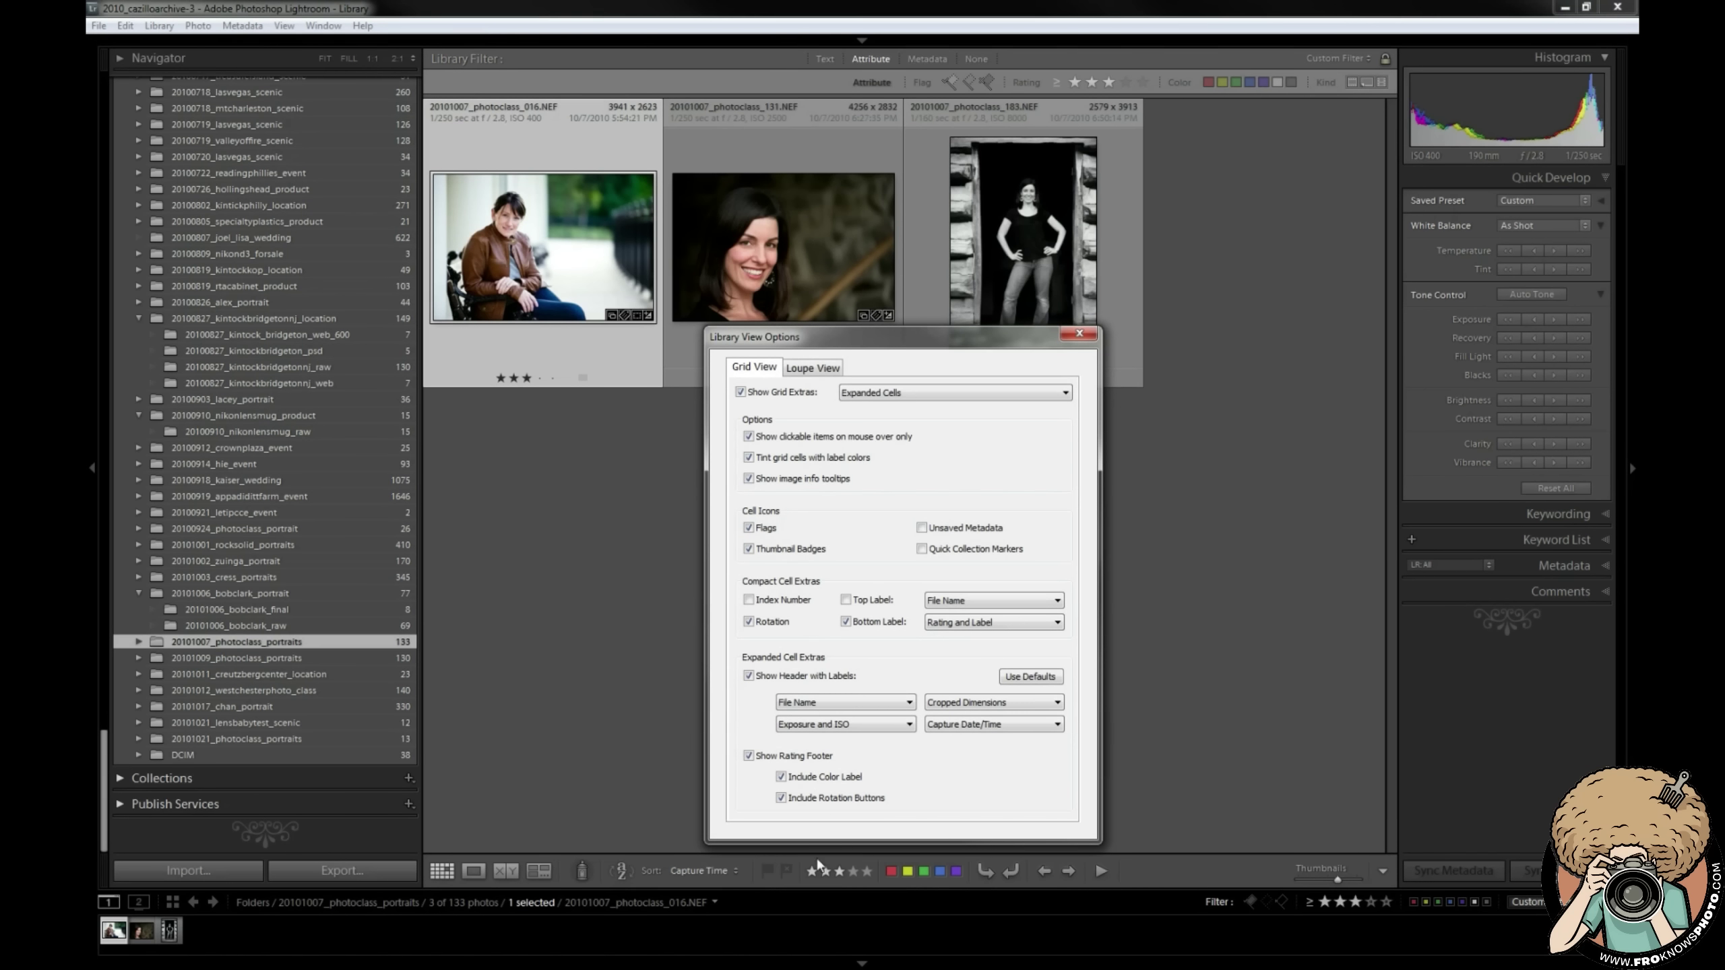
click(788, 393)
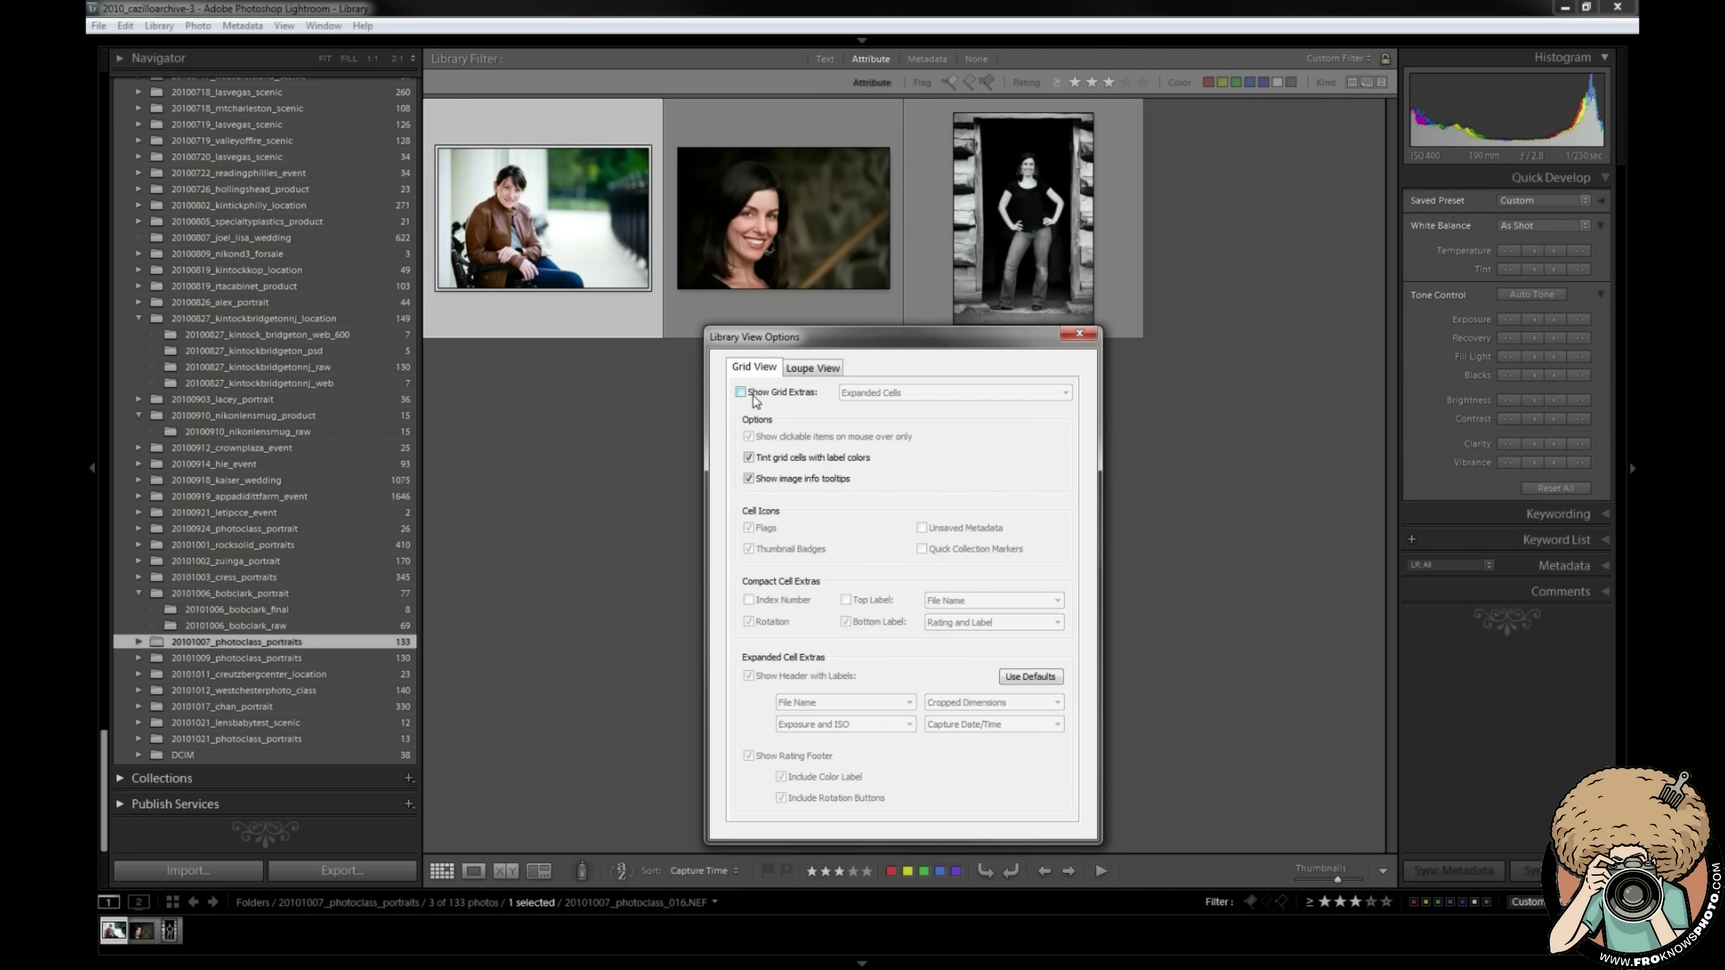
click(753, 396)
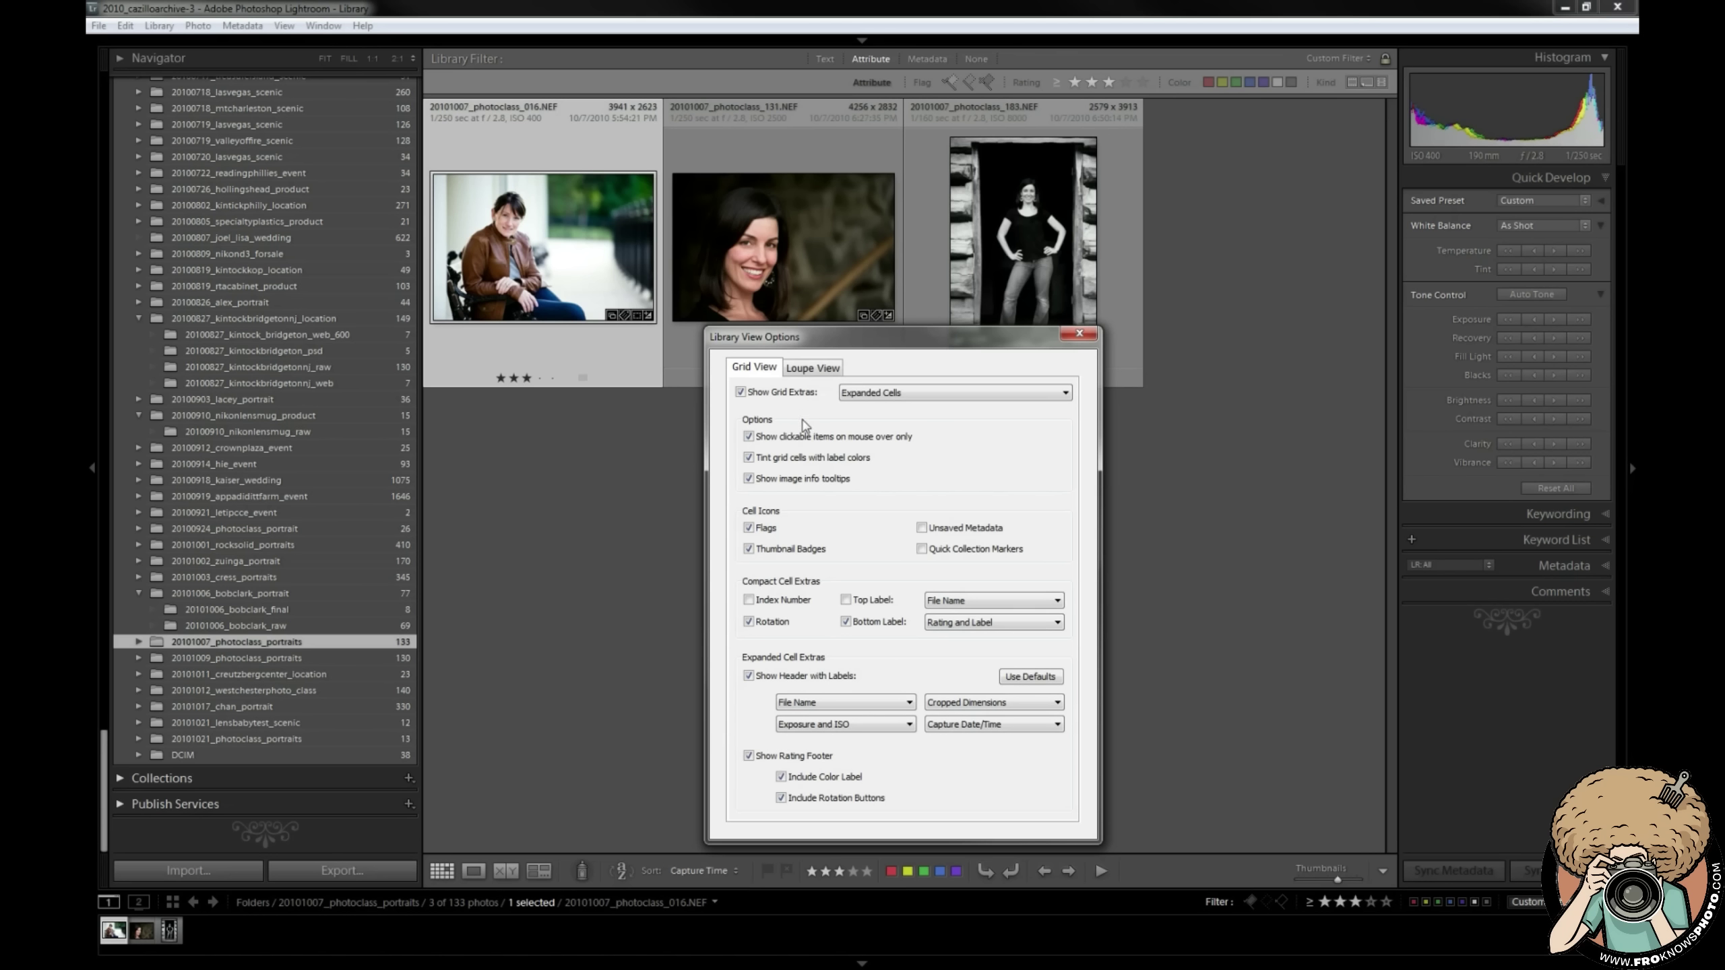
click(838, 443)
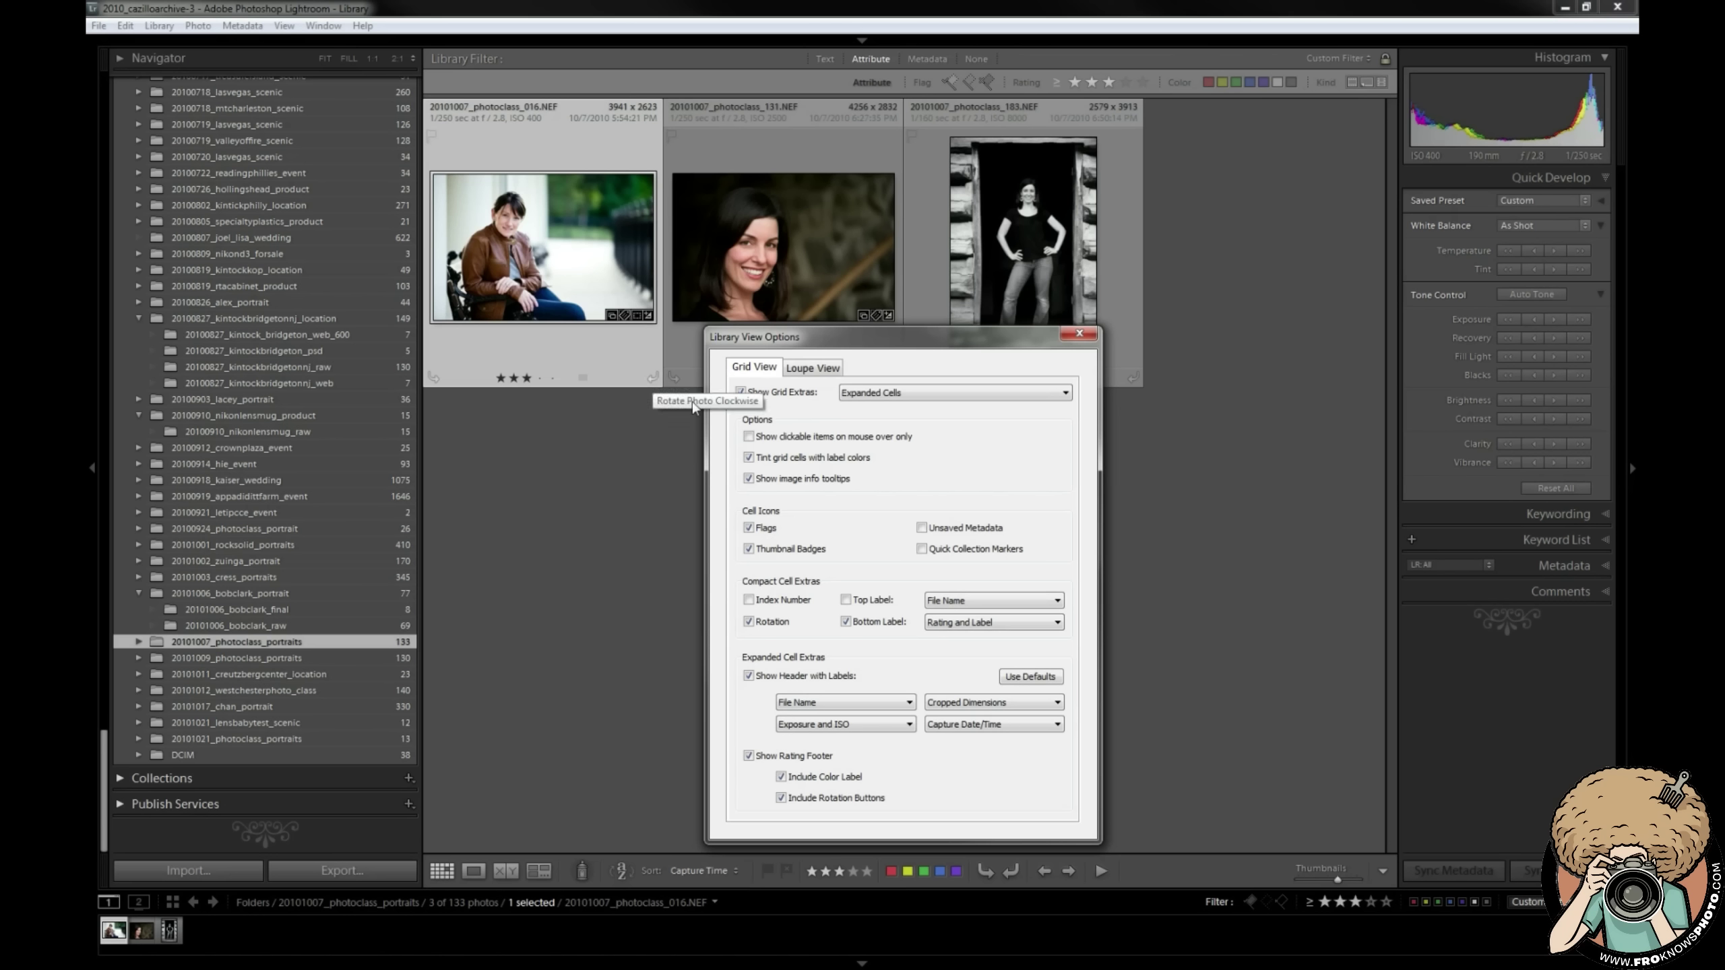
click(751, 436)
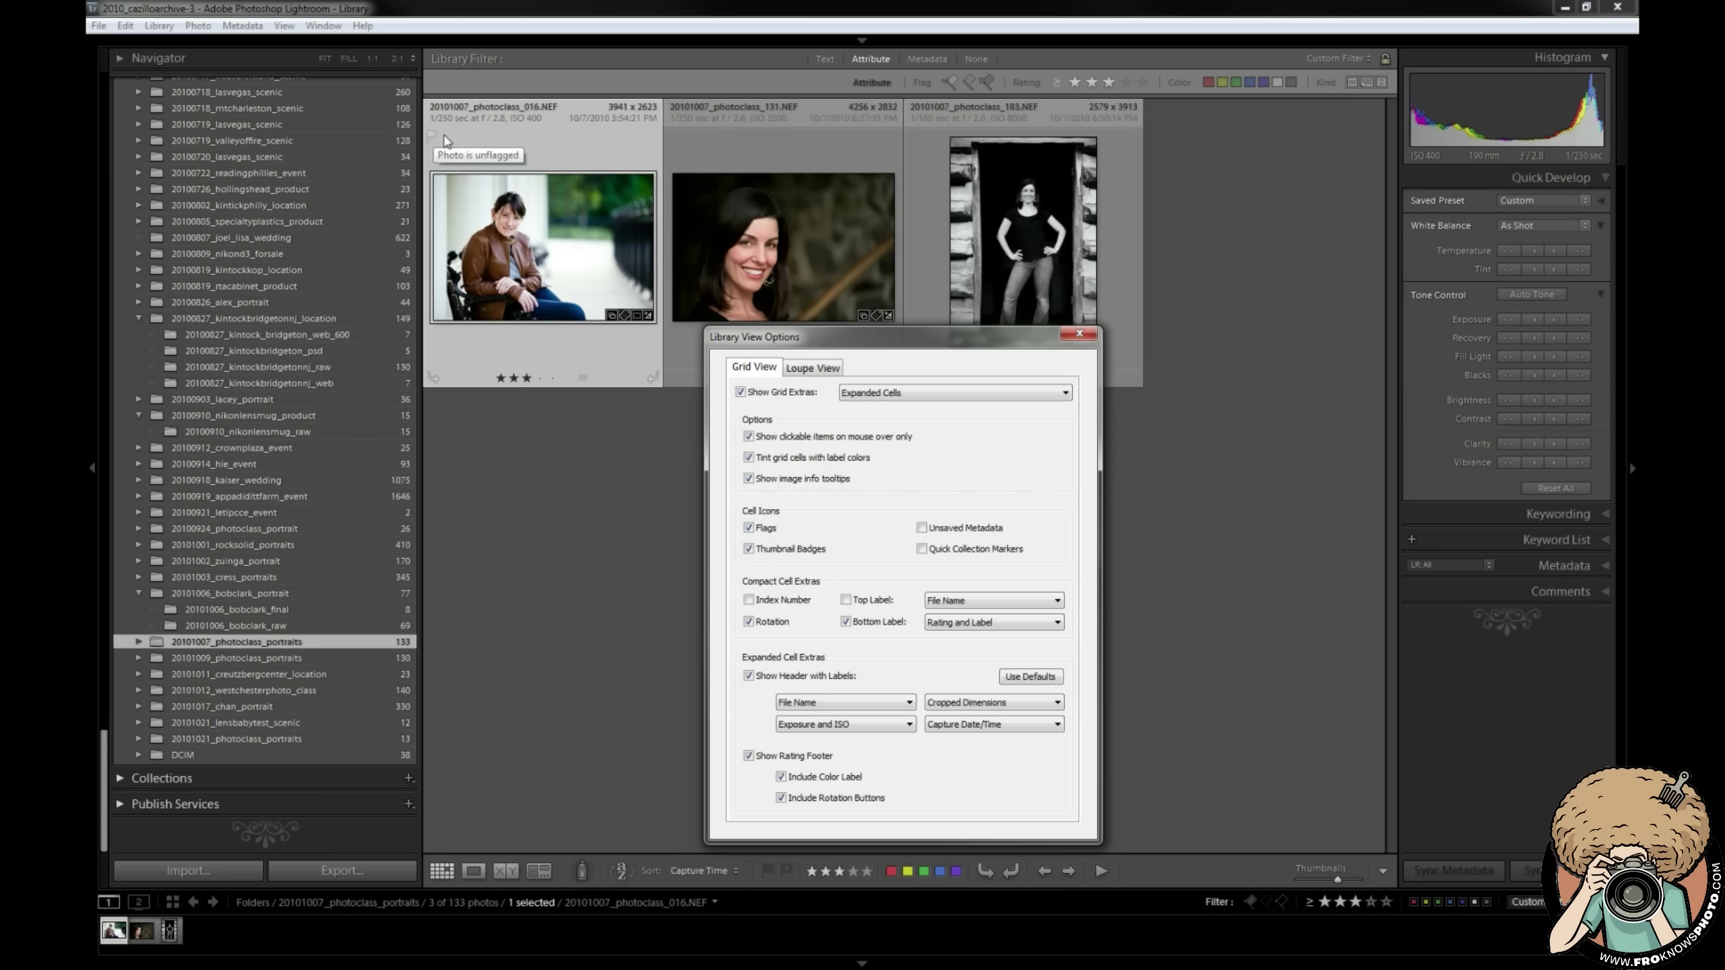
Turn Thumbnail Badges off and back on, then move the View Options window left
click(806, 556)
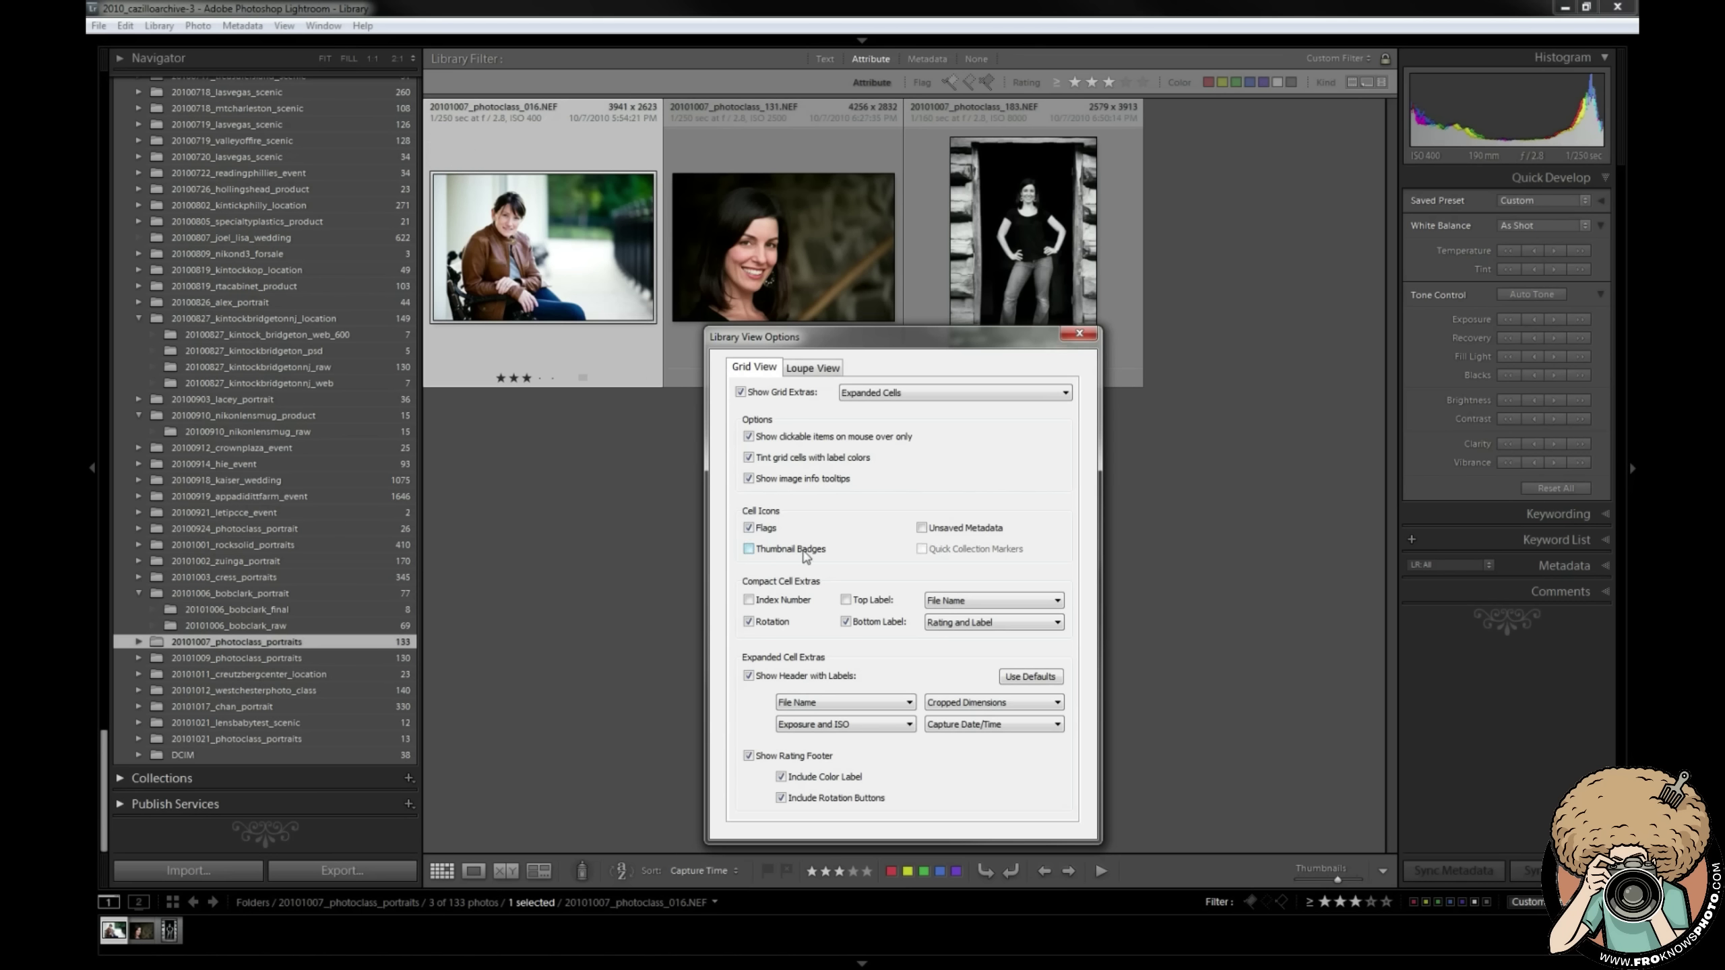
click(806, 556)
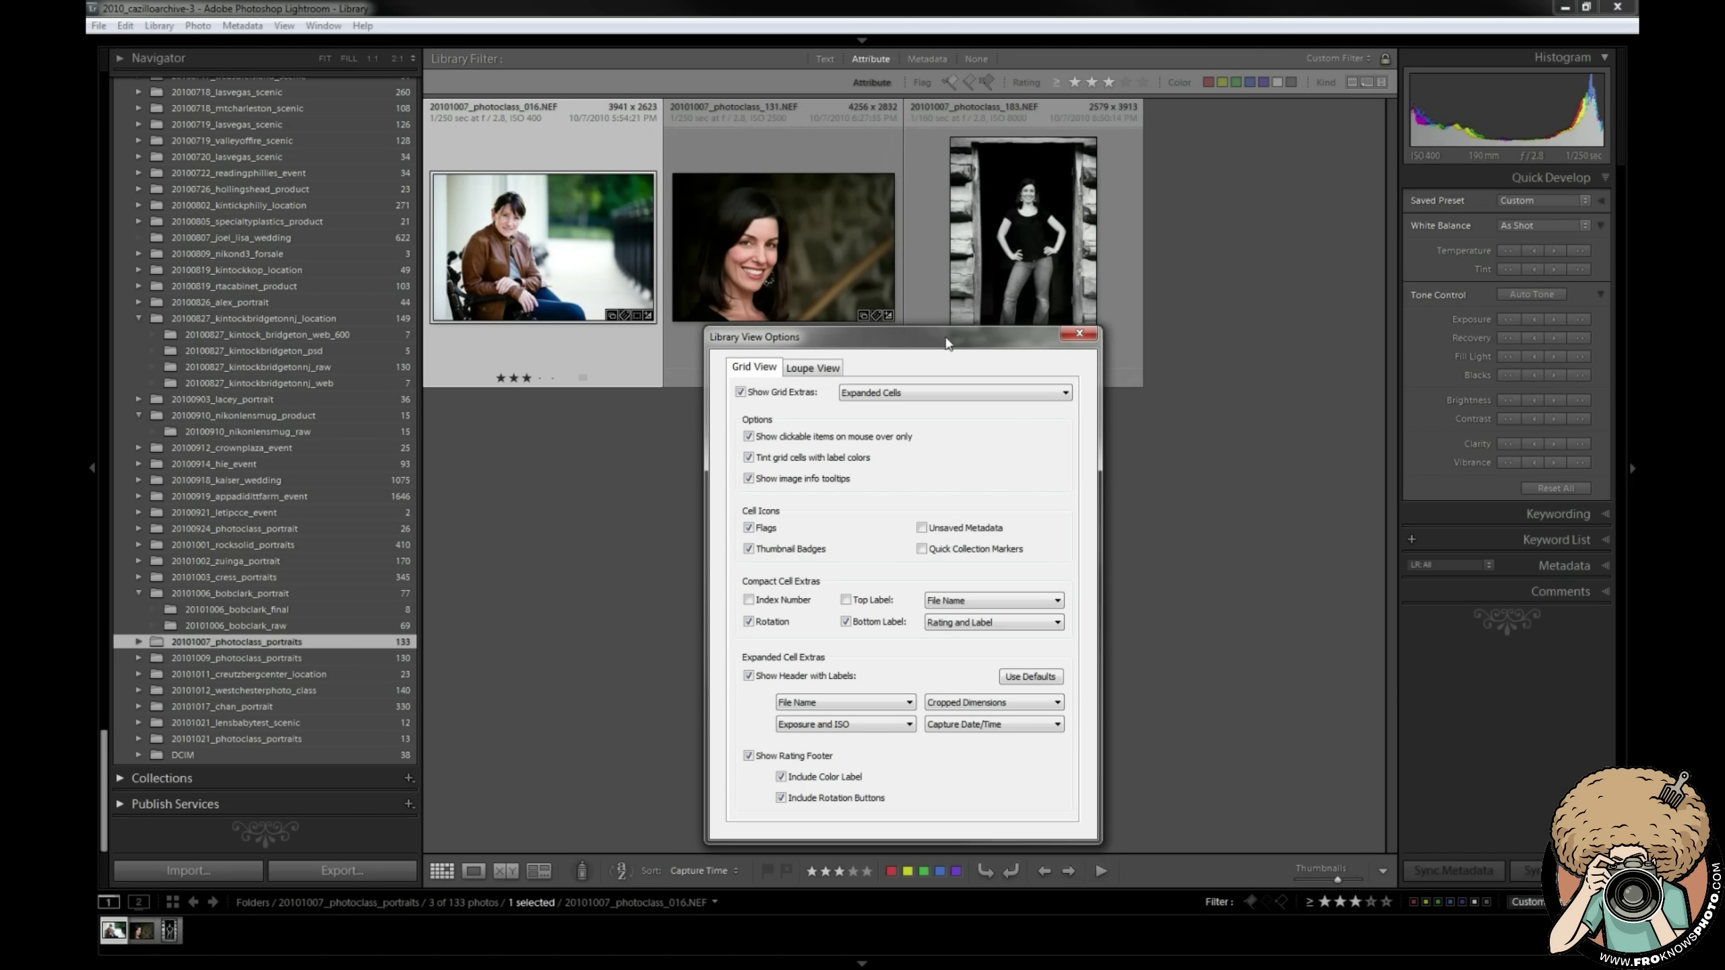
drag(948, 343, 788, 354)
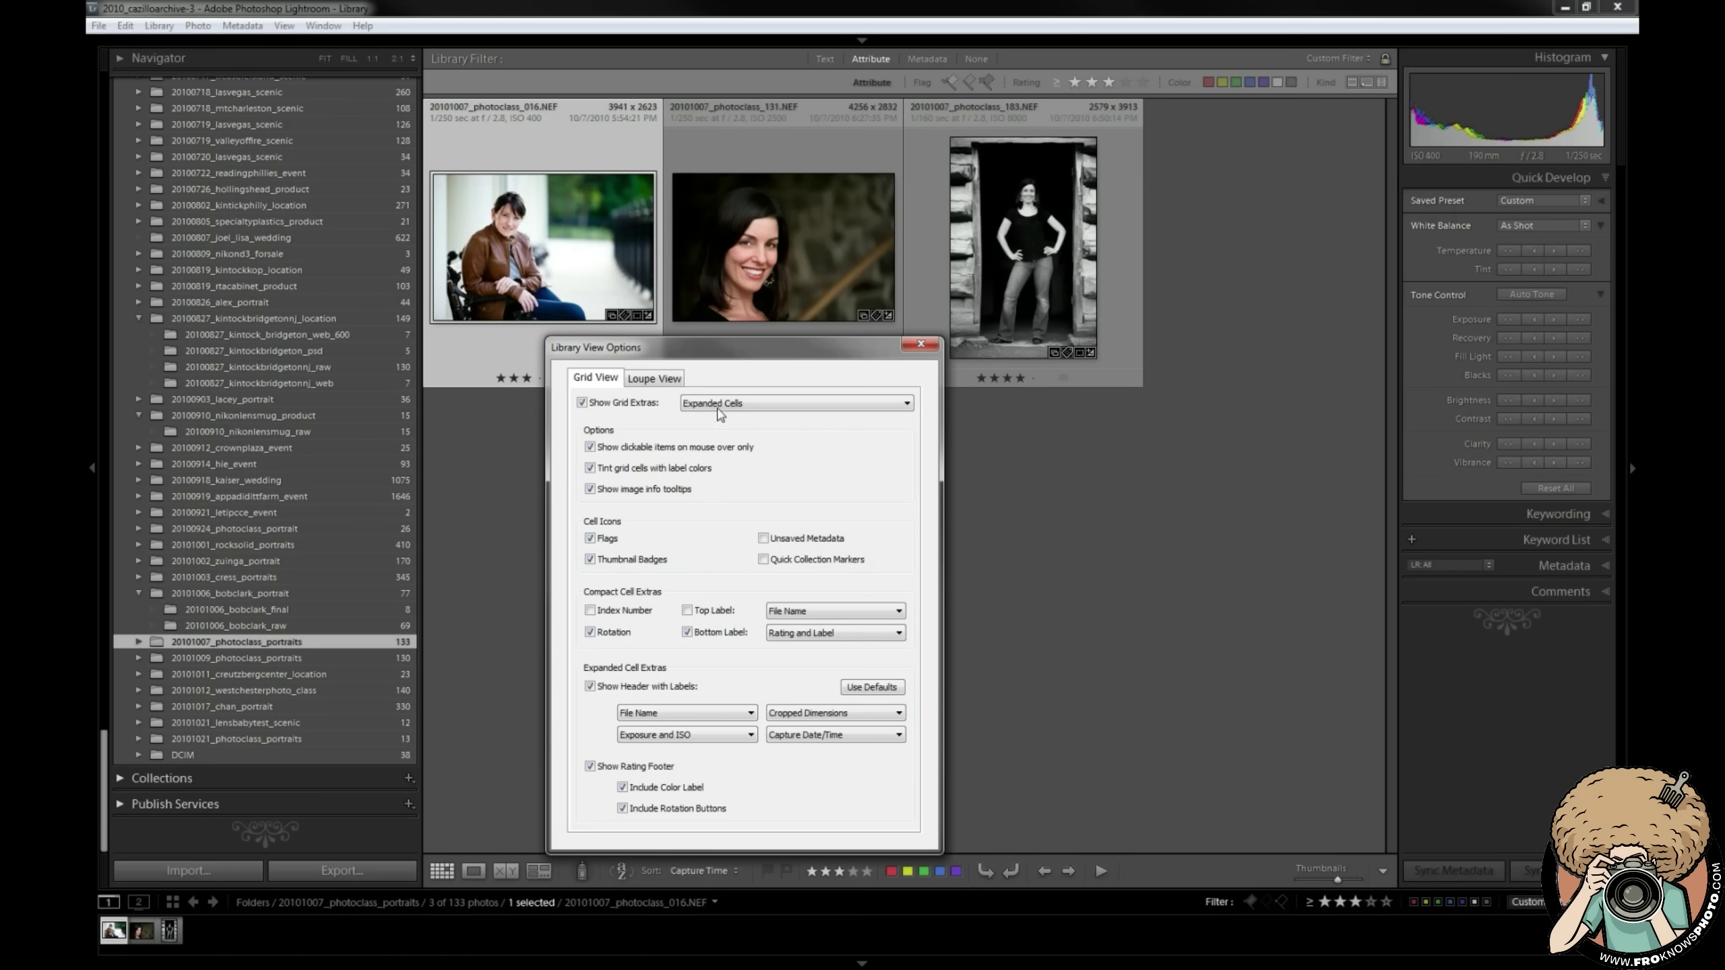
Switch grid extras to Compact Cells with Index Number and a File Name top label
click(721, 411)
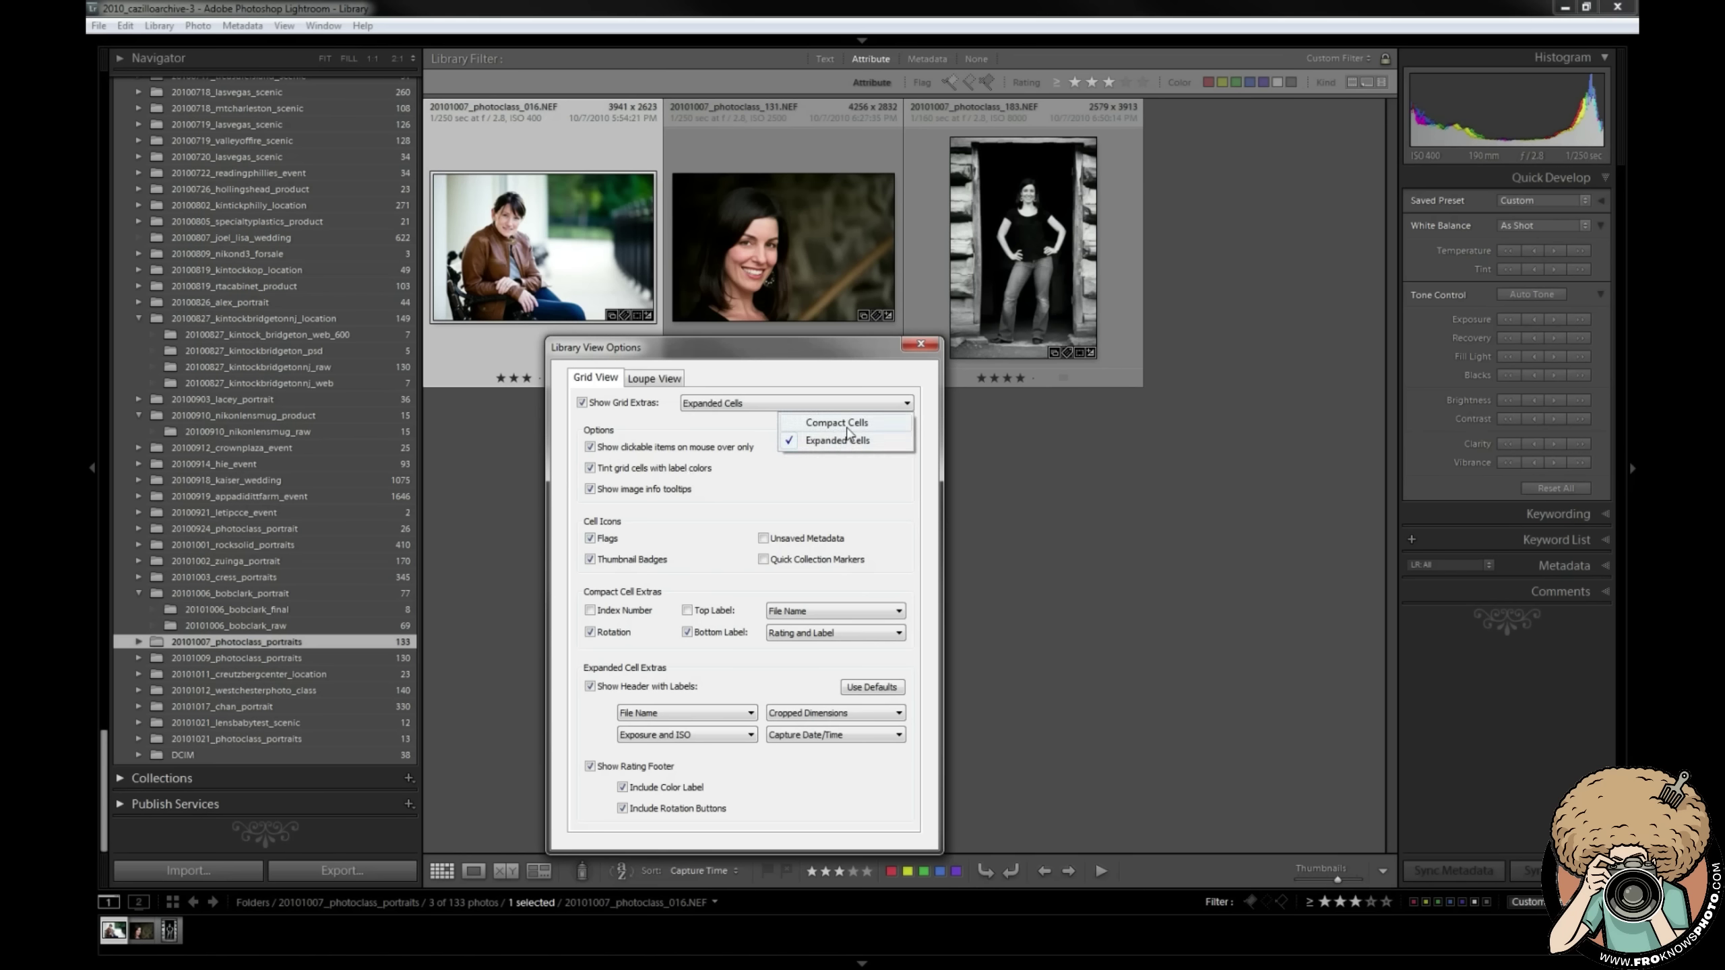
click(842, 424)
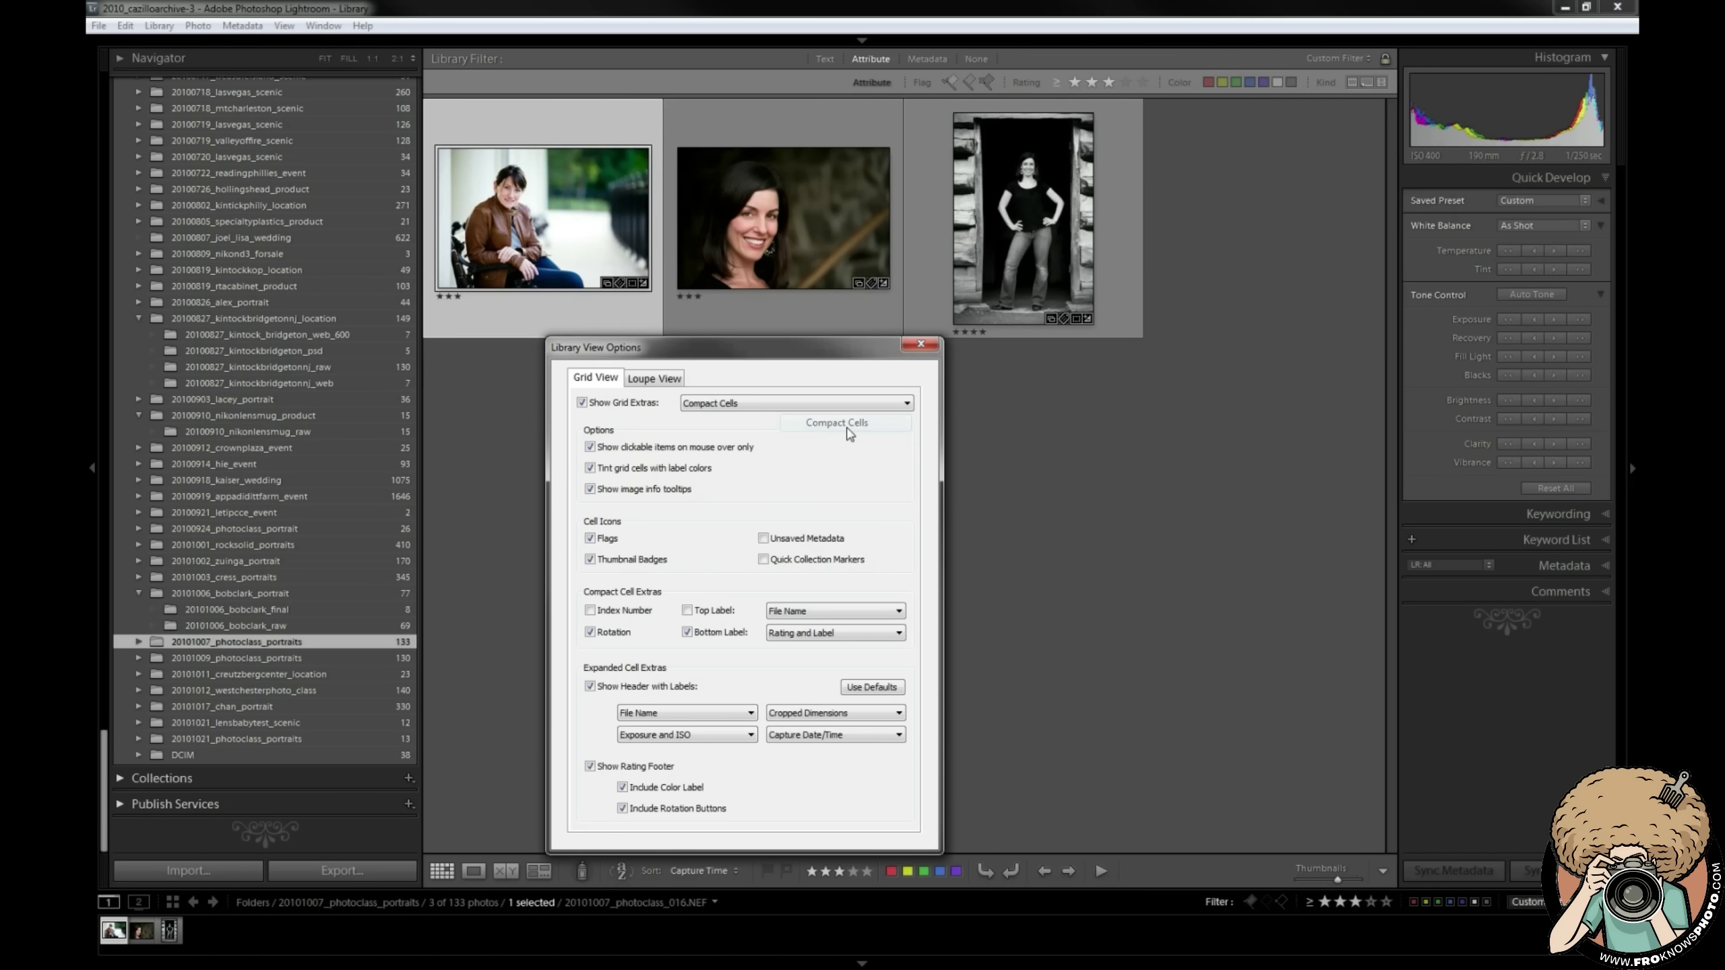
click(639, 611)
click(687, 633)
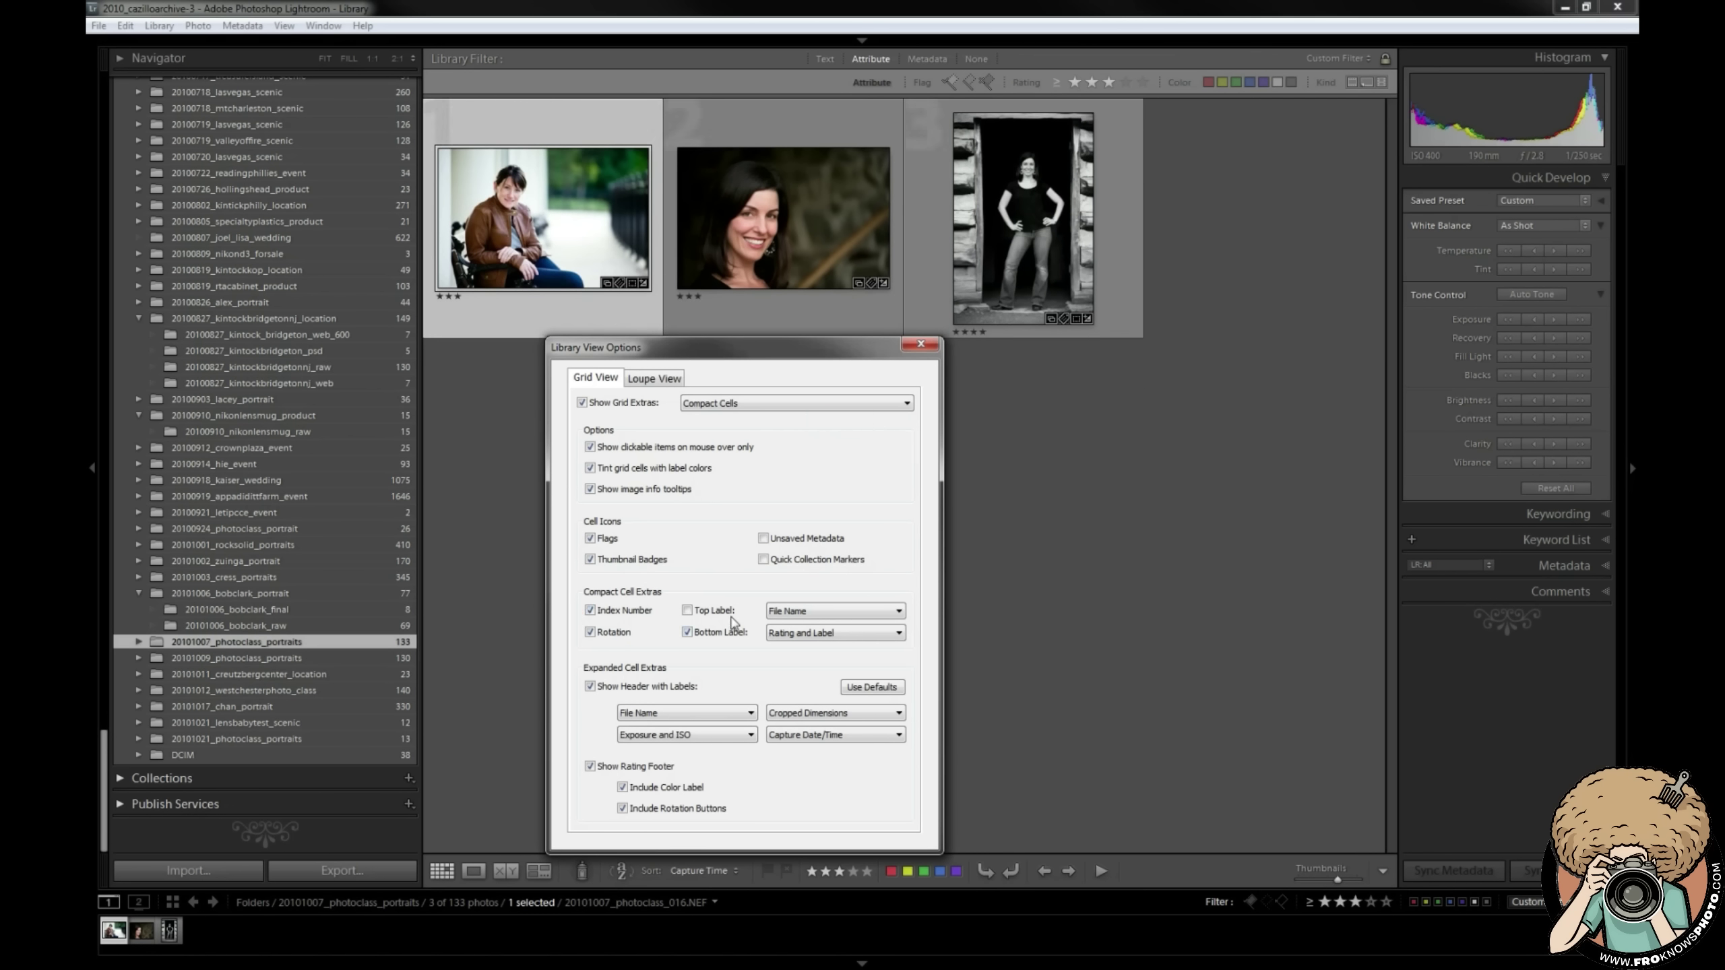
click(688, 610)
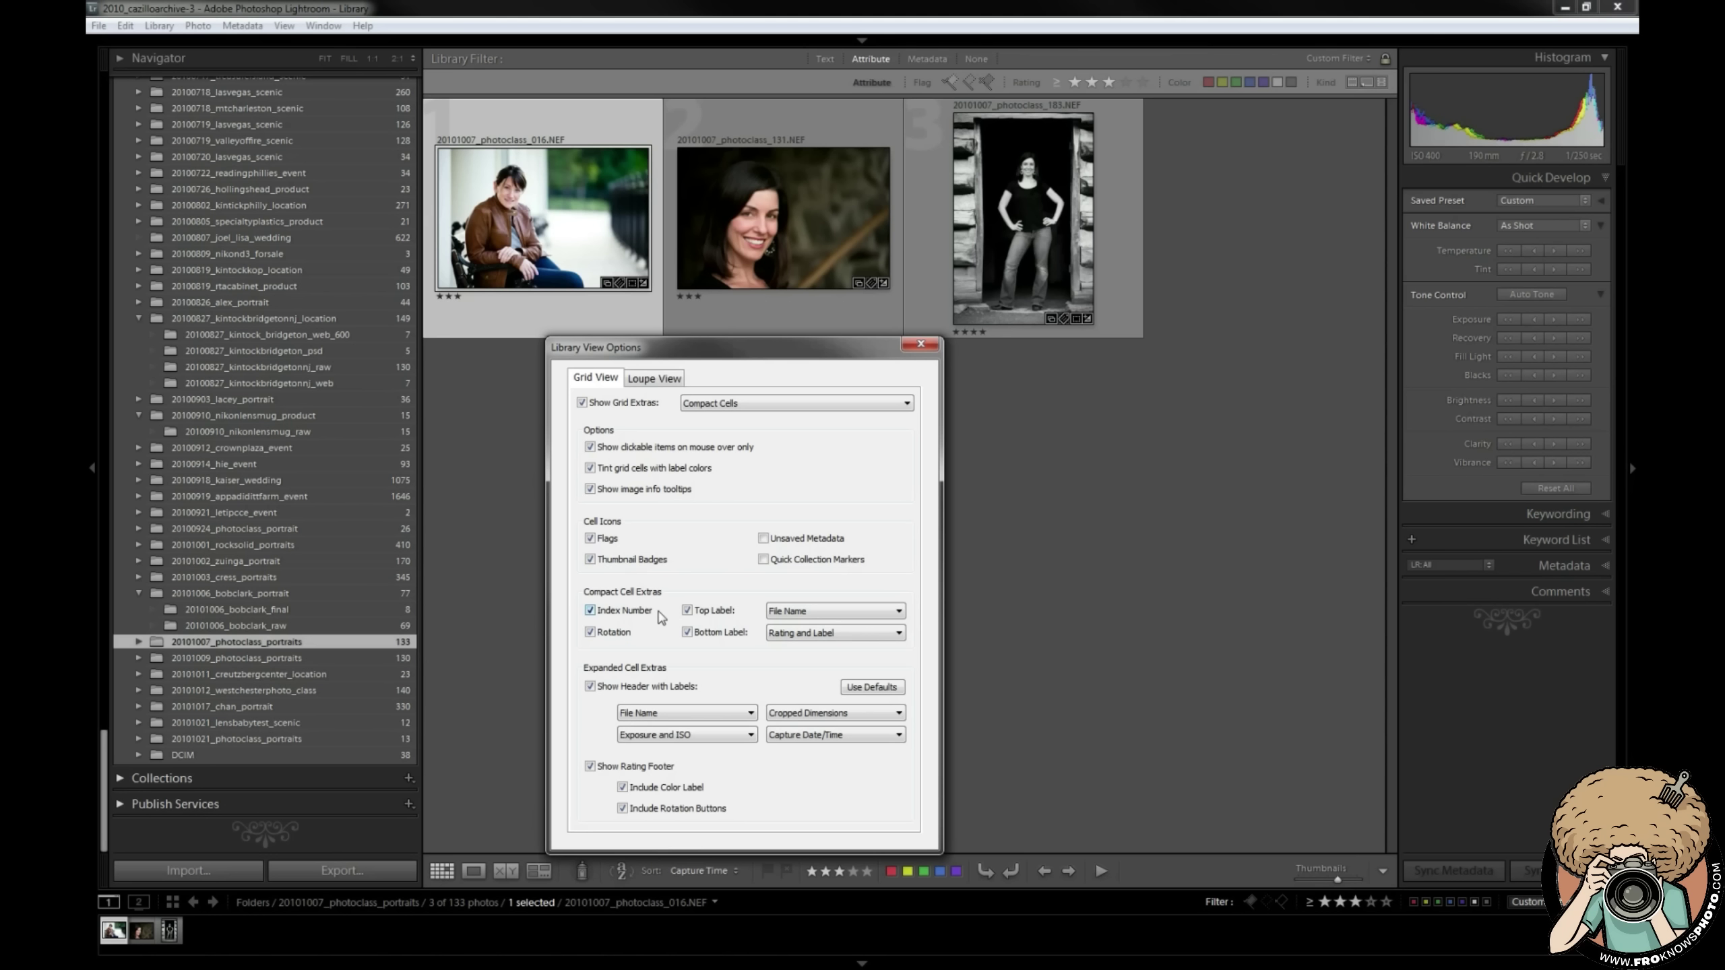
Return the grid cell style from Compact Cells to Expanded Cells
click(732, 405)
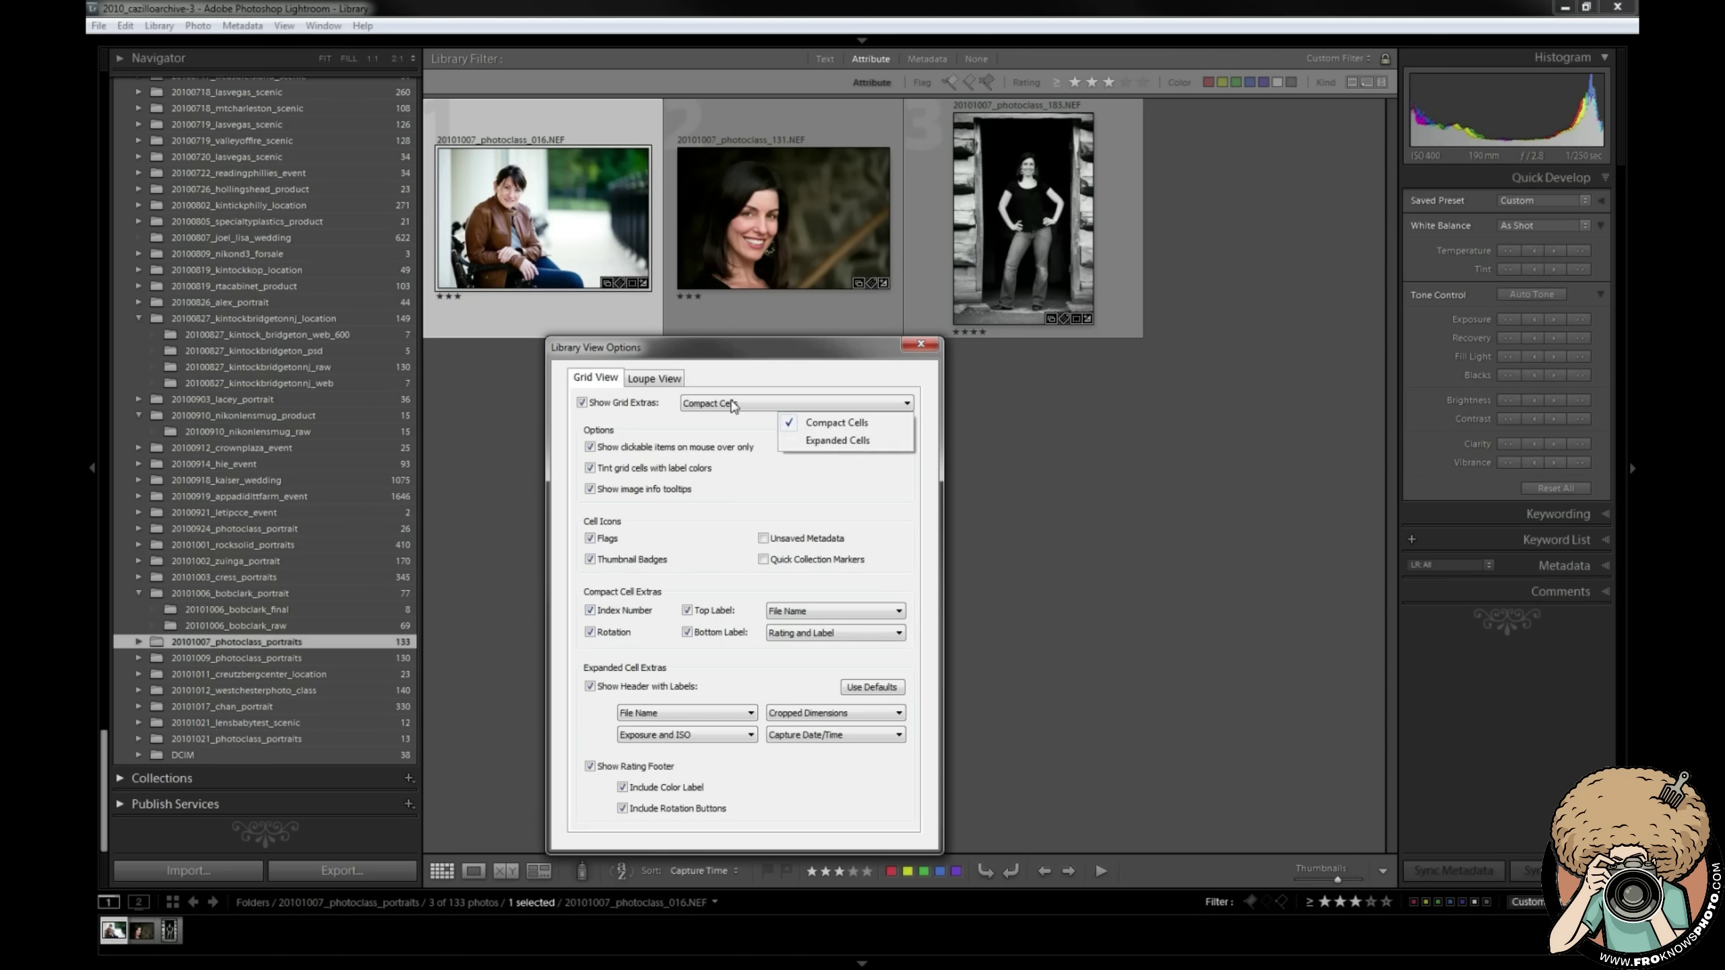
click(798, 425)
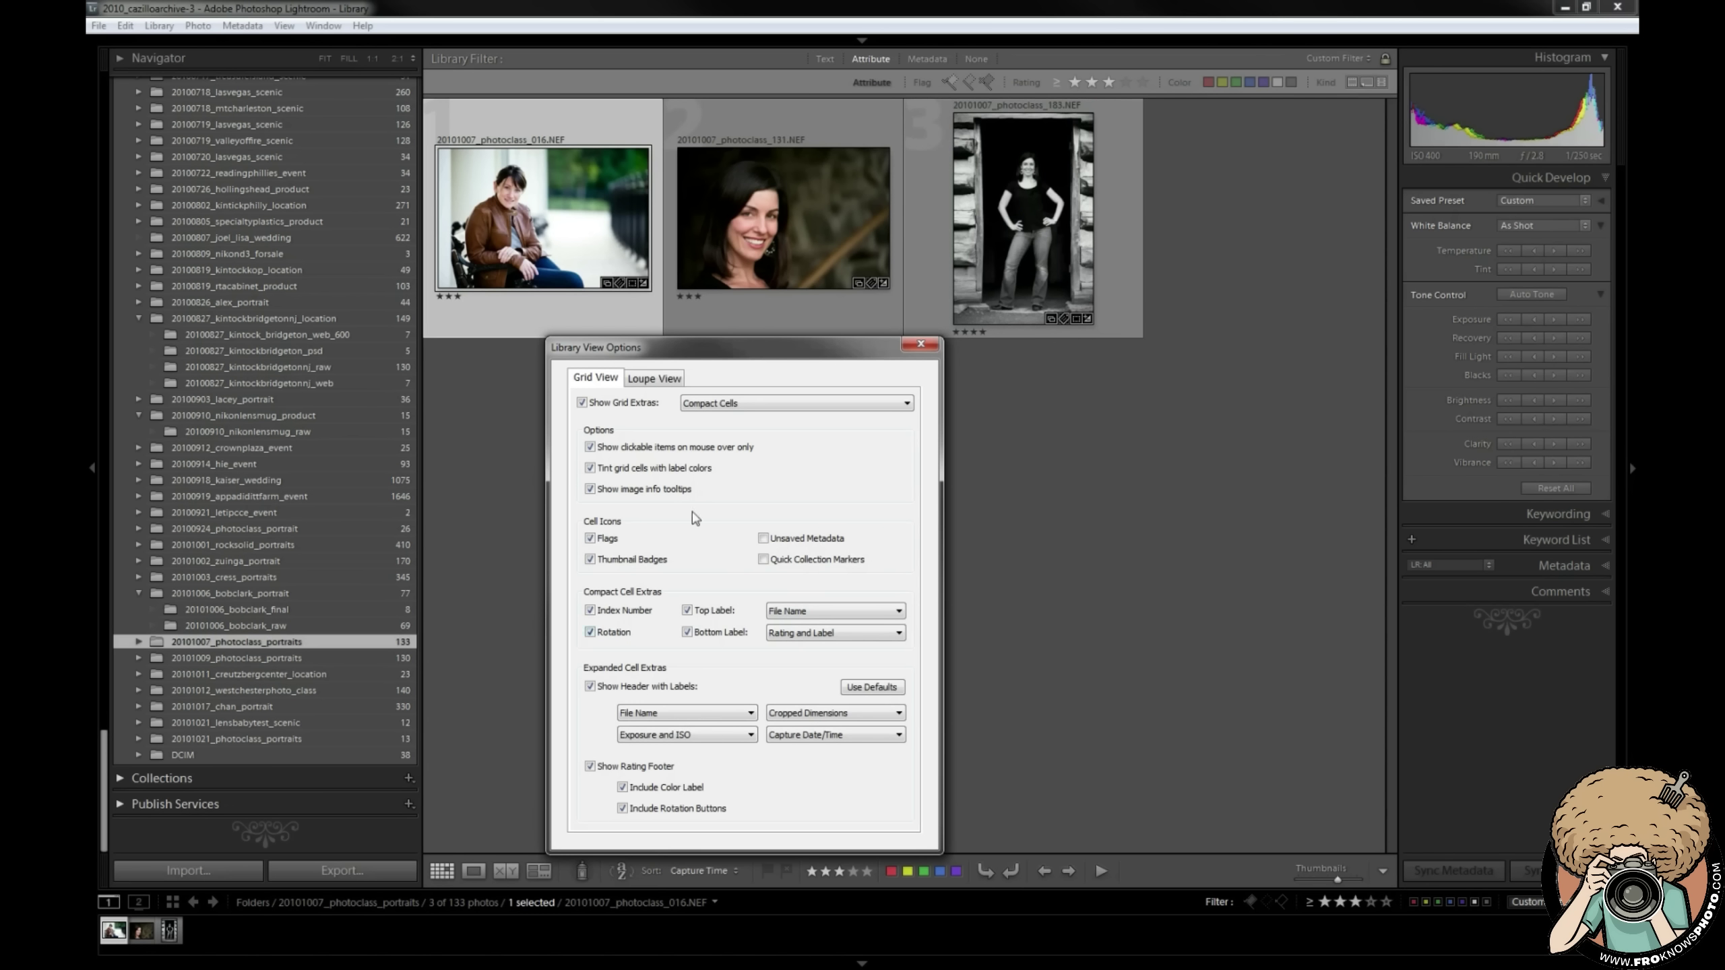
click(696, 406)
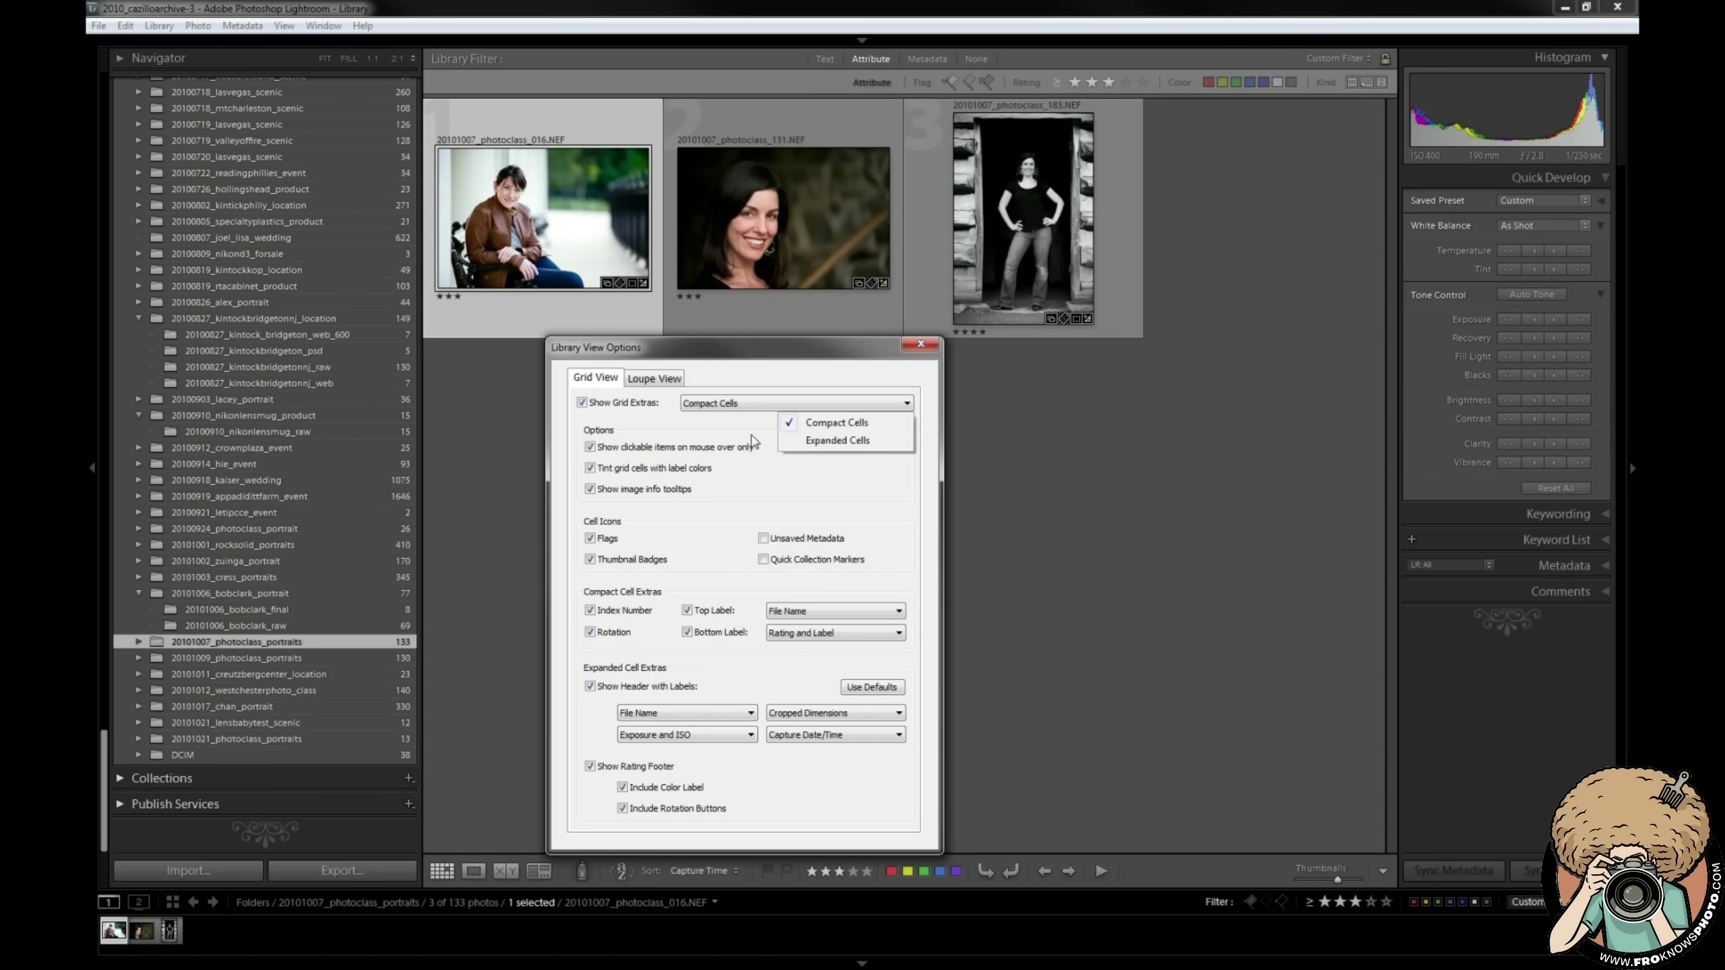
click(798, 440)
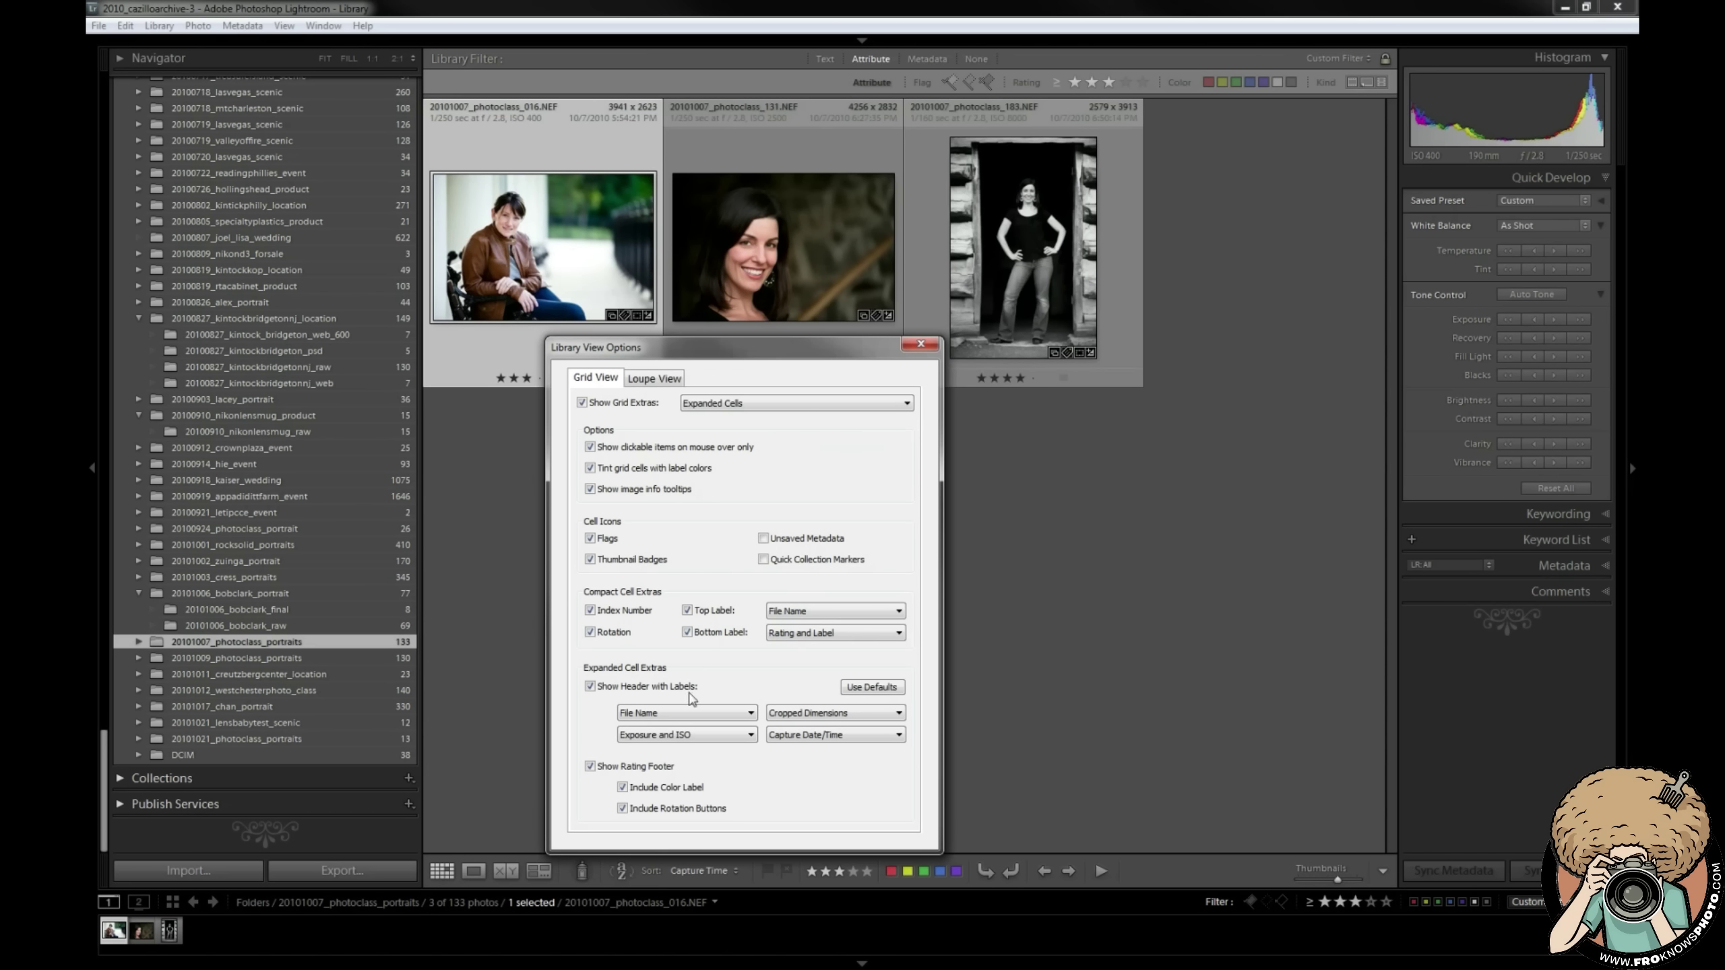
click(651, 688)
click(651, 689)
click(647, 715)
click(647, 717)
click(650, 768)
click(650, 768)
click(650, 771)
click(651, 772)
click(650, 771)
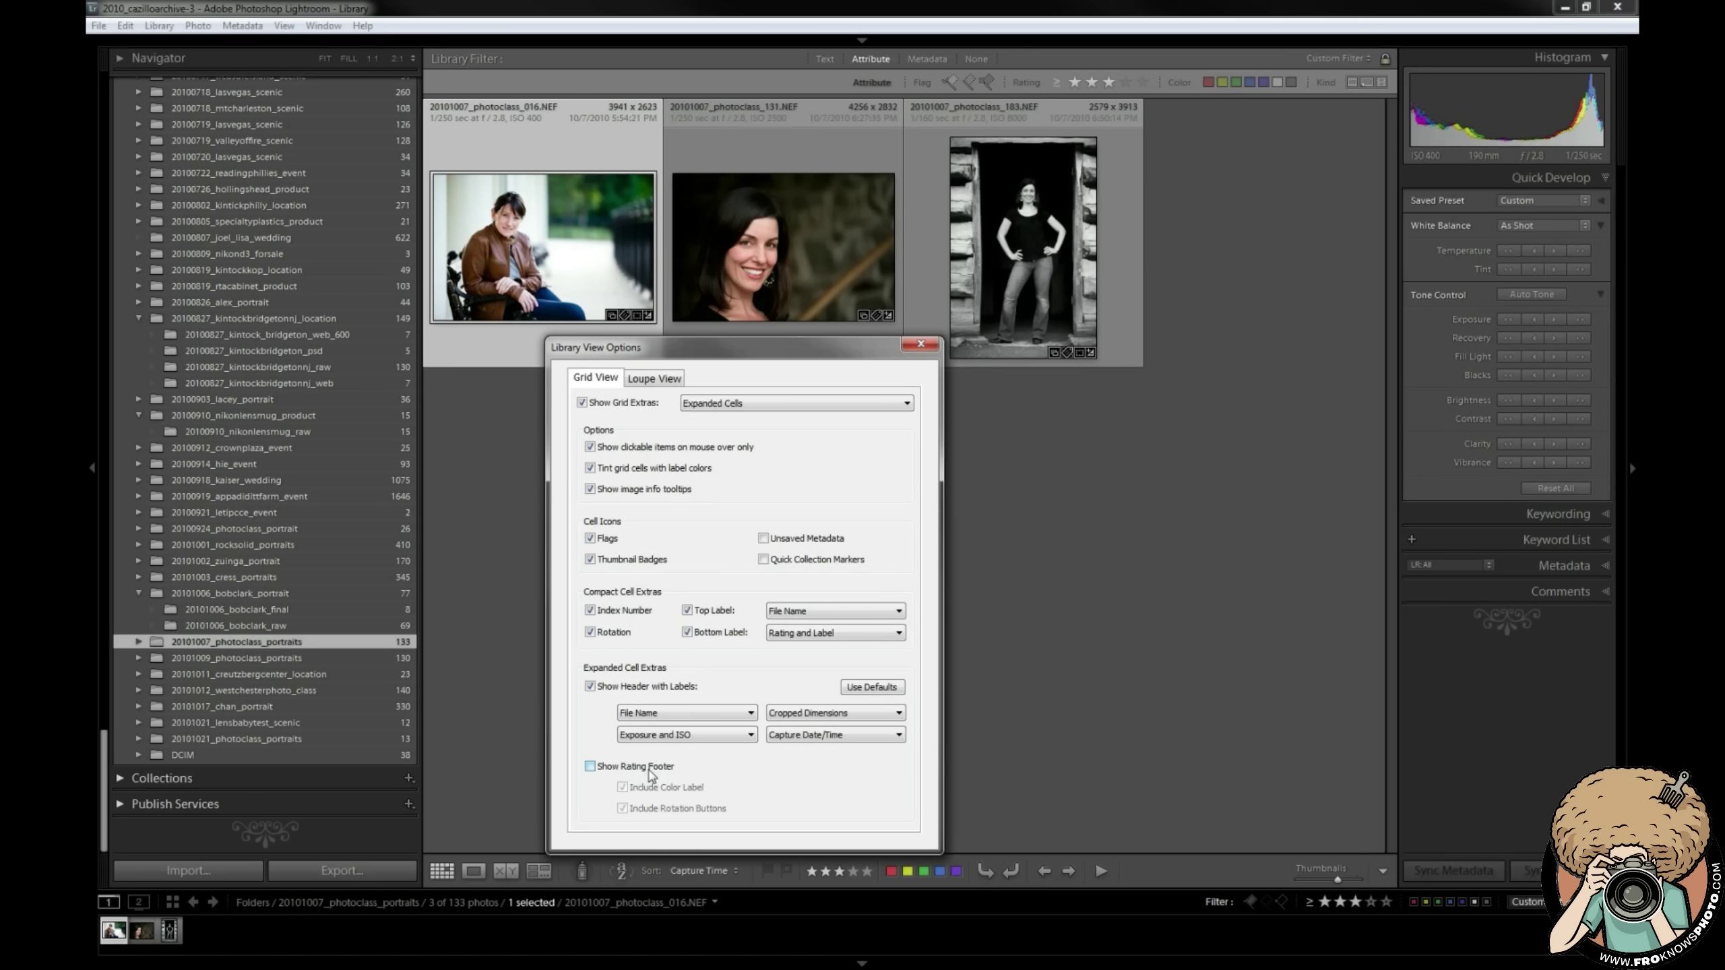
click(650, 771)
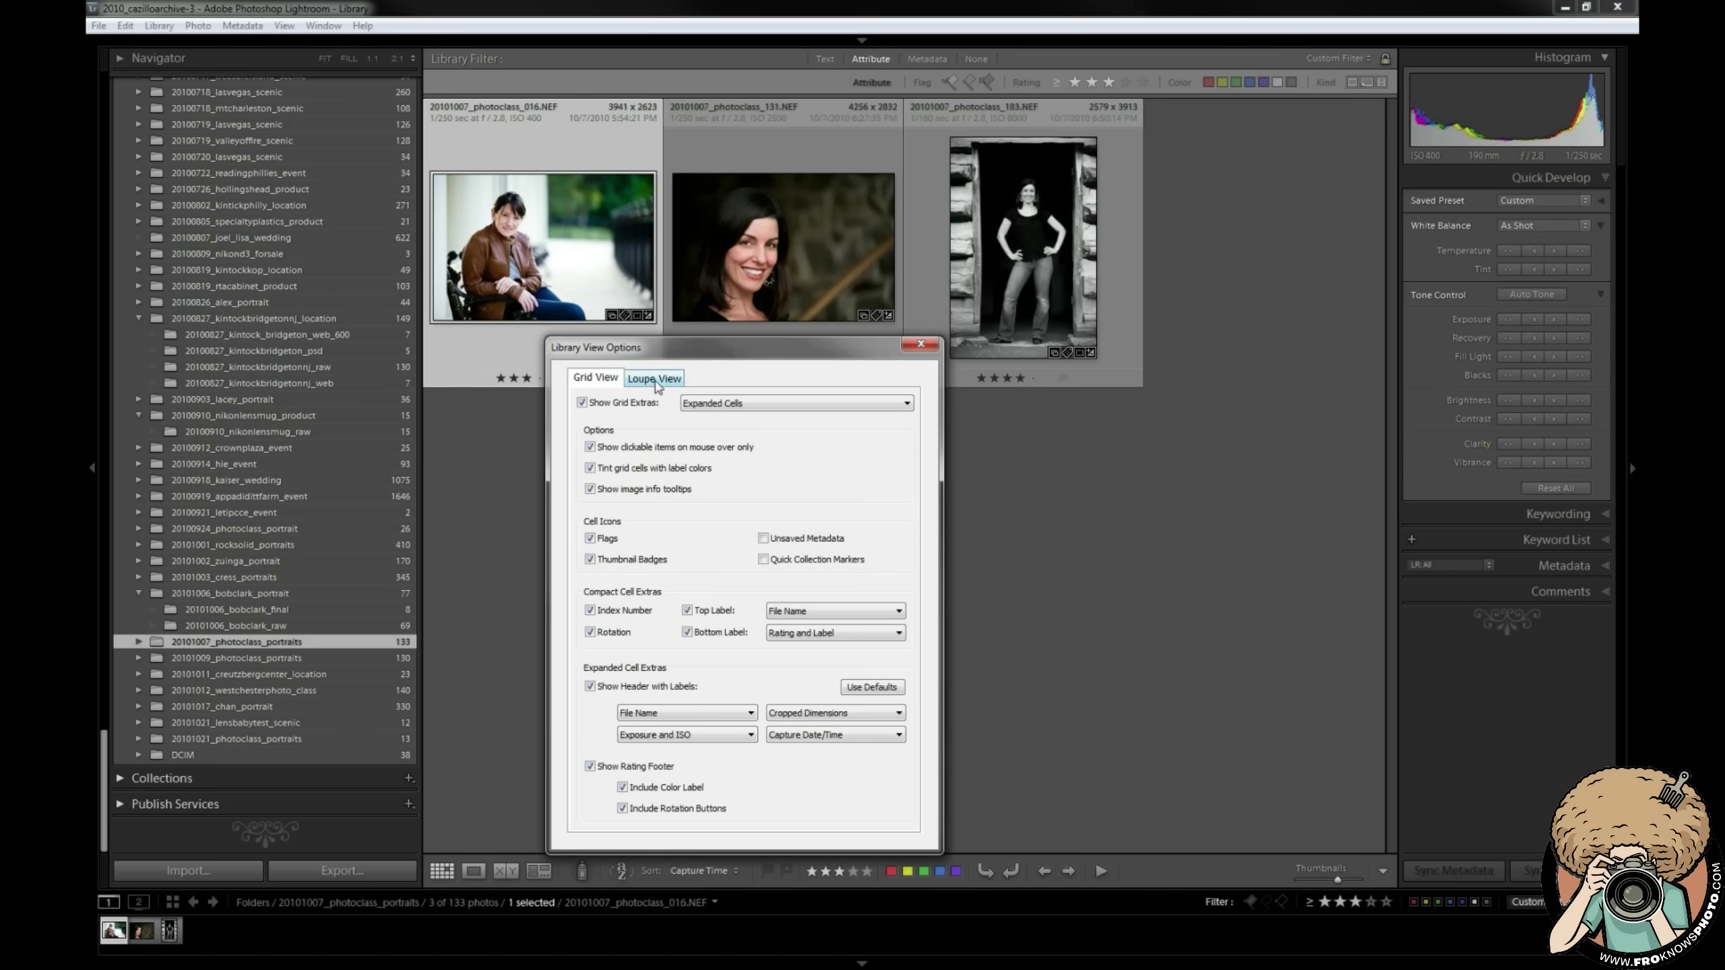
Show the Loupe View settings with the options window moved up and right
click(655, 379)
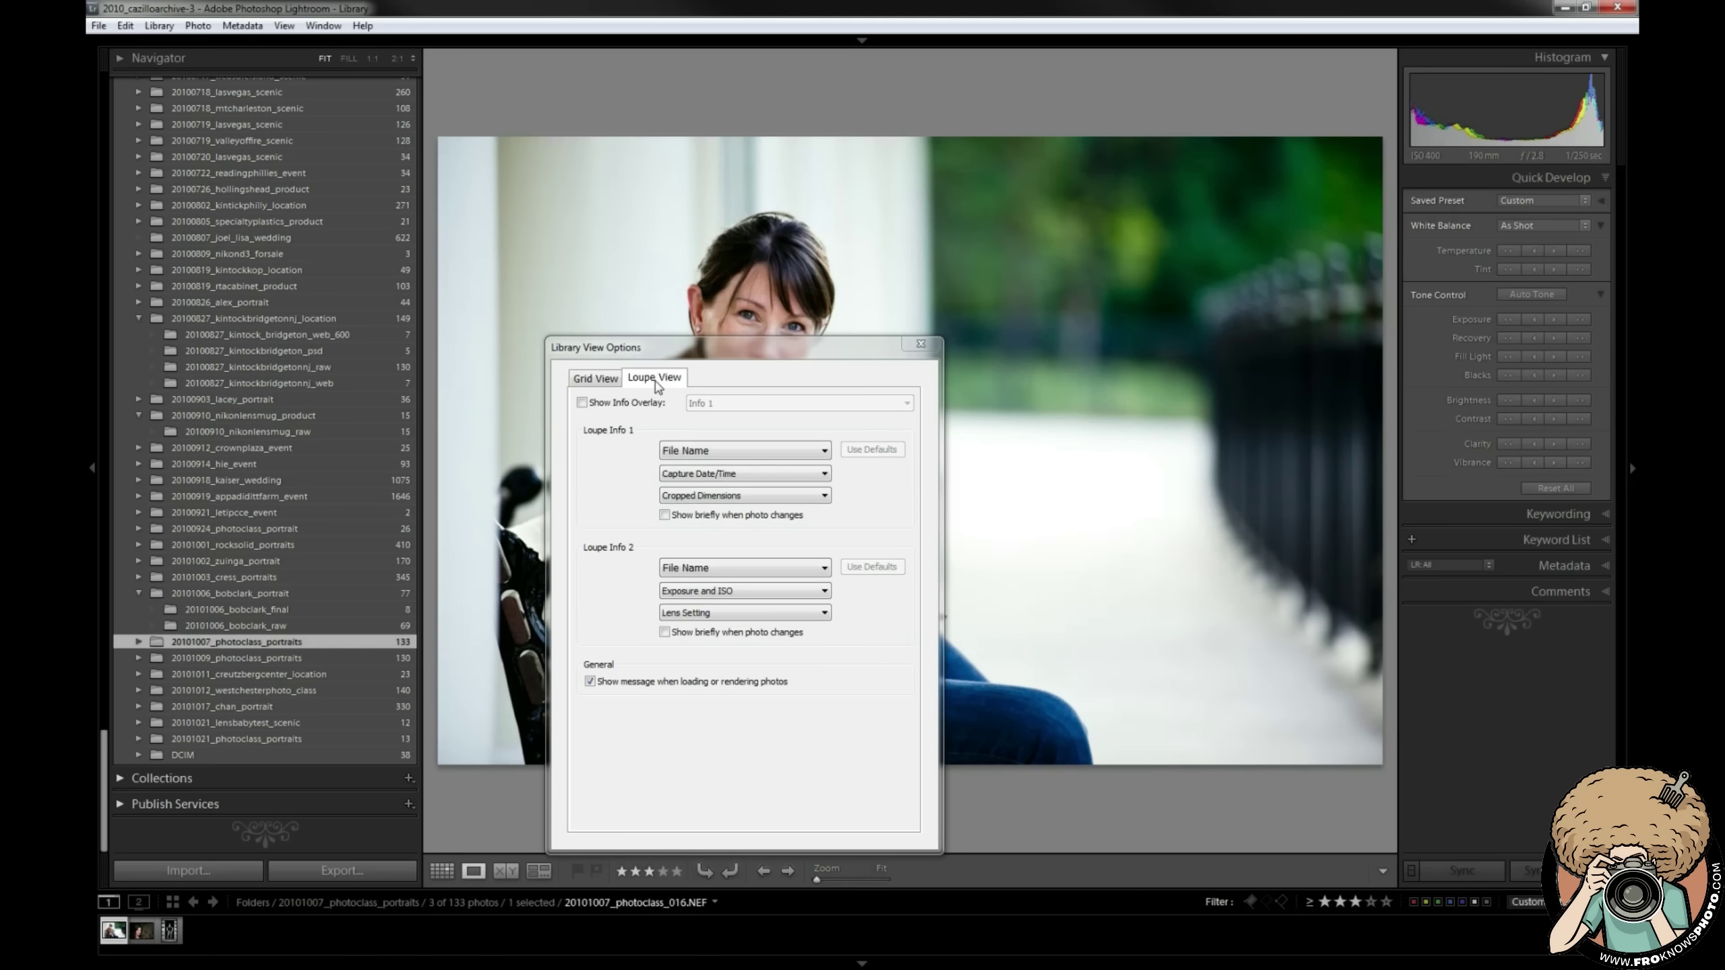
drag(632, 347, 1110, 237)
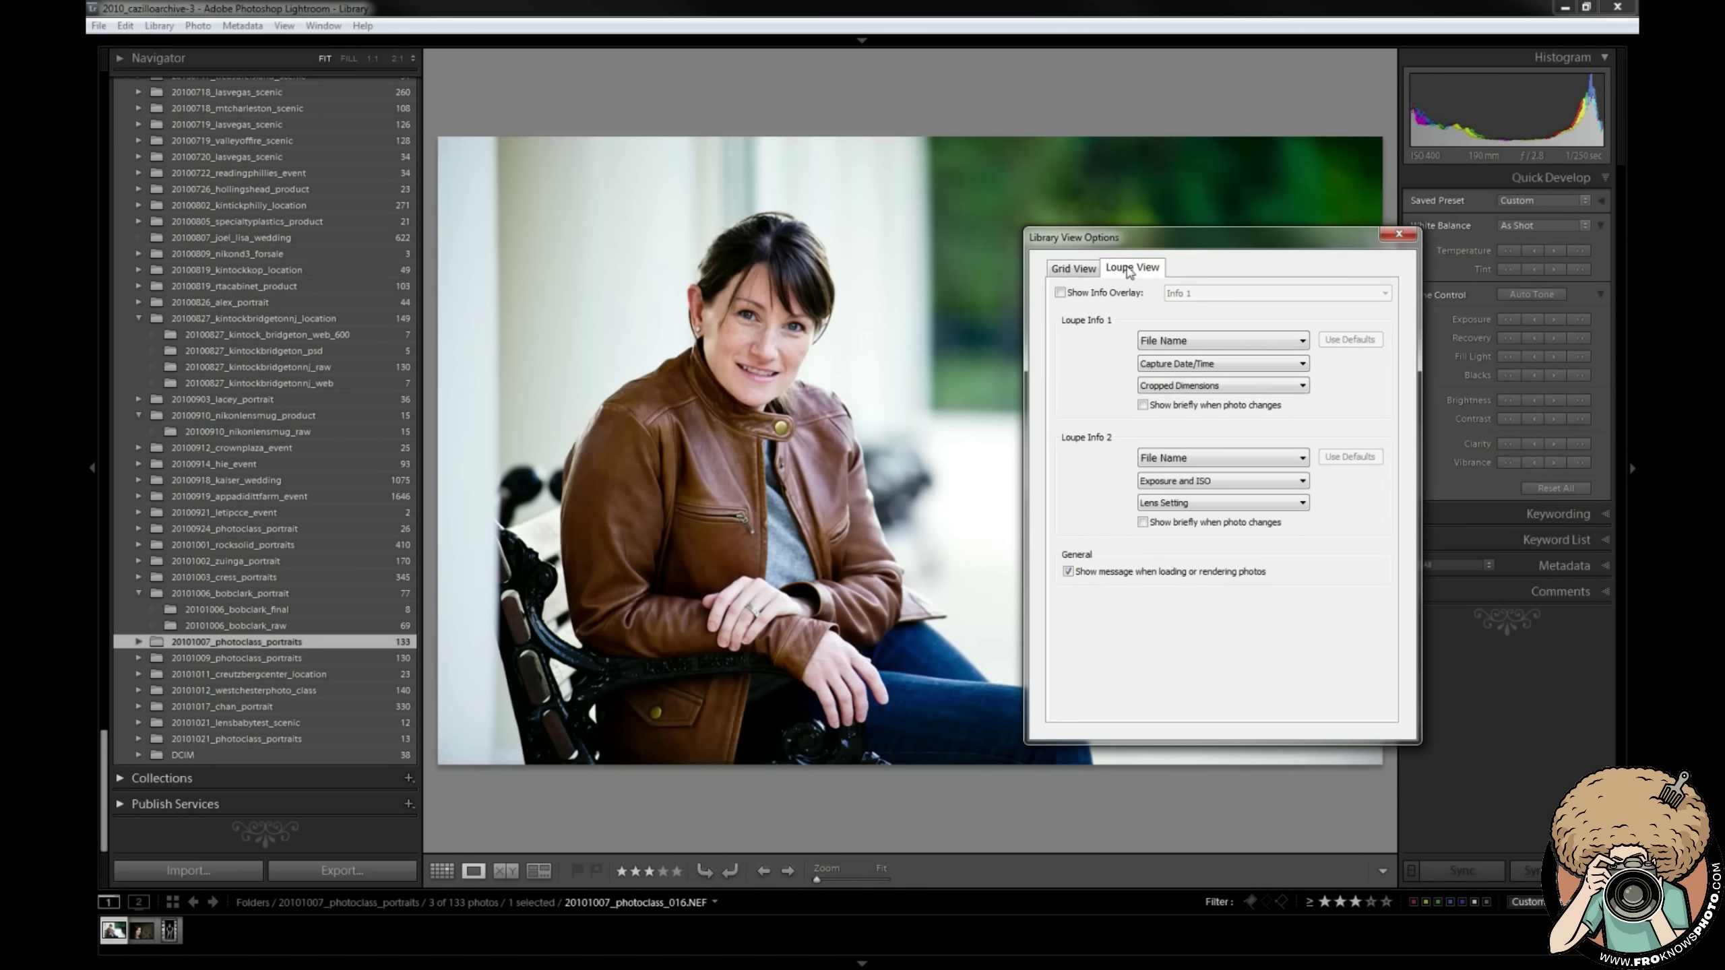
key(g)
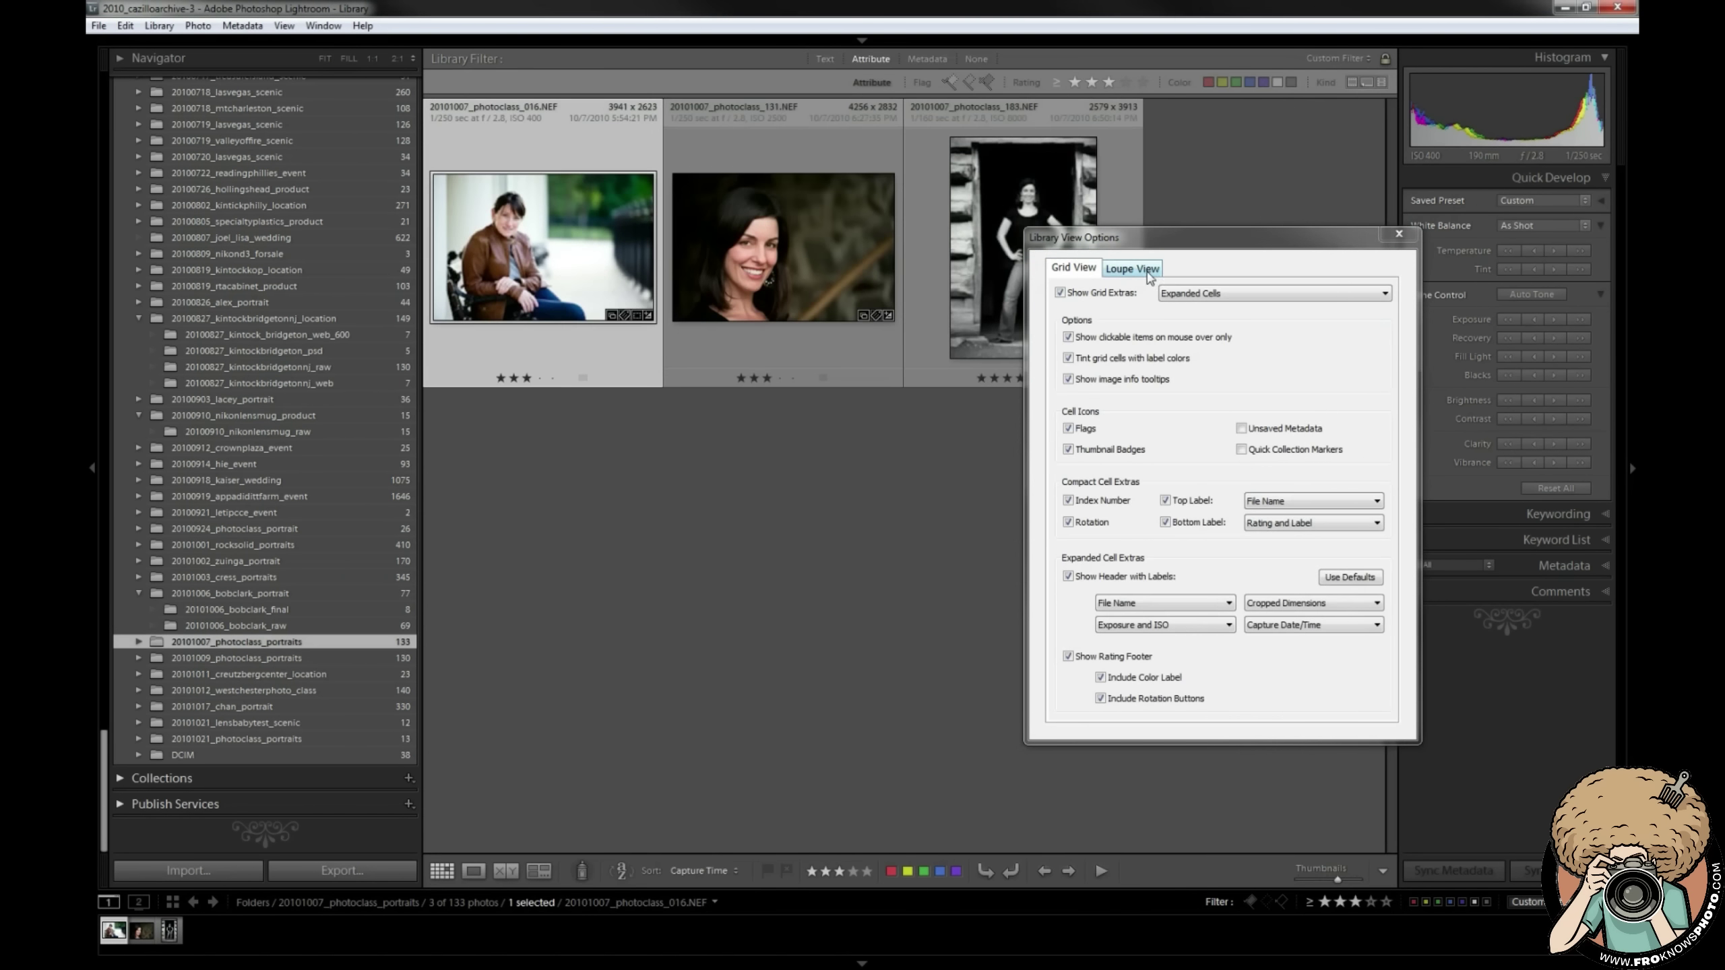
key(g)
click(1147, 269)
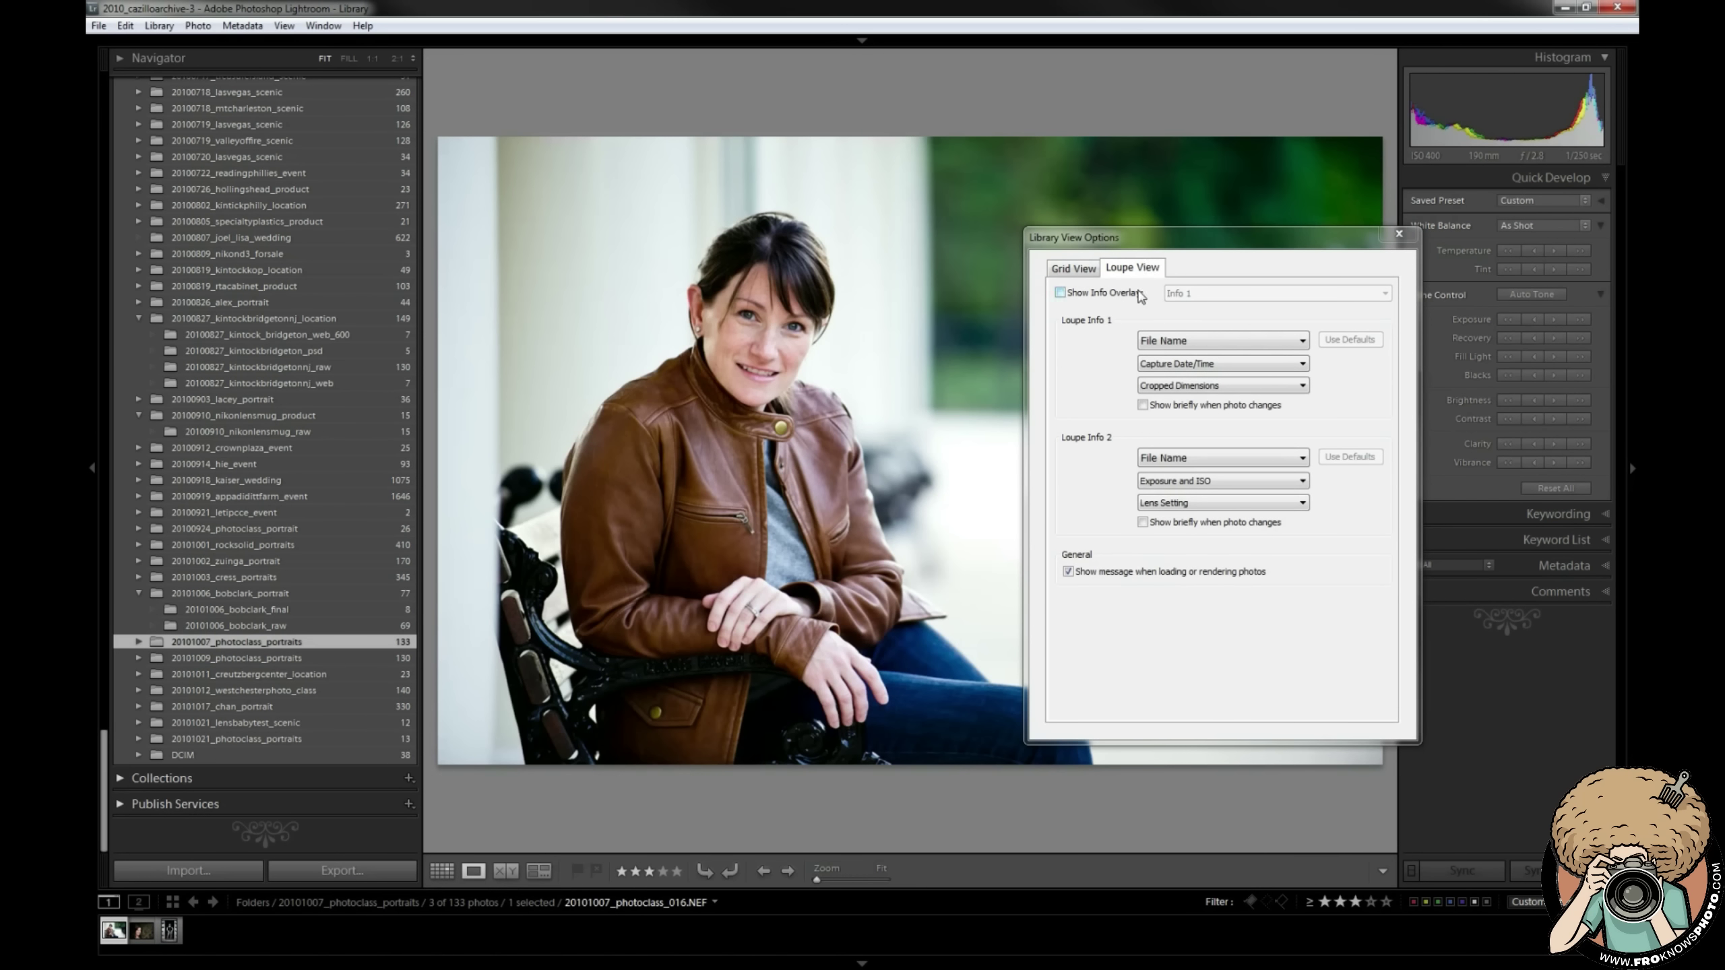
Turn on Show Info Overlay and alternate it between Info 2 and Info 1
click(1139, 293)
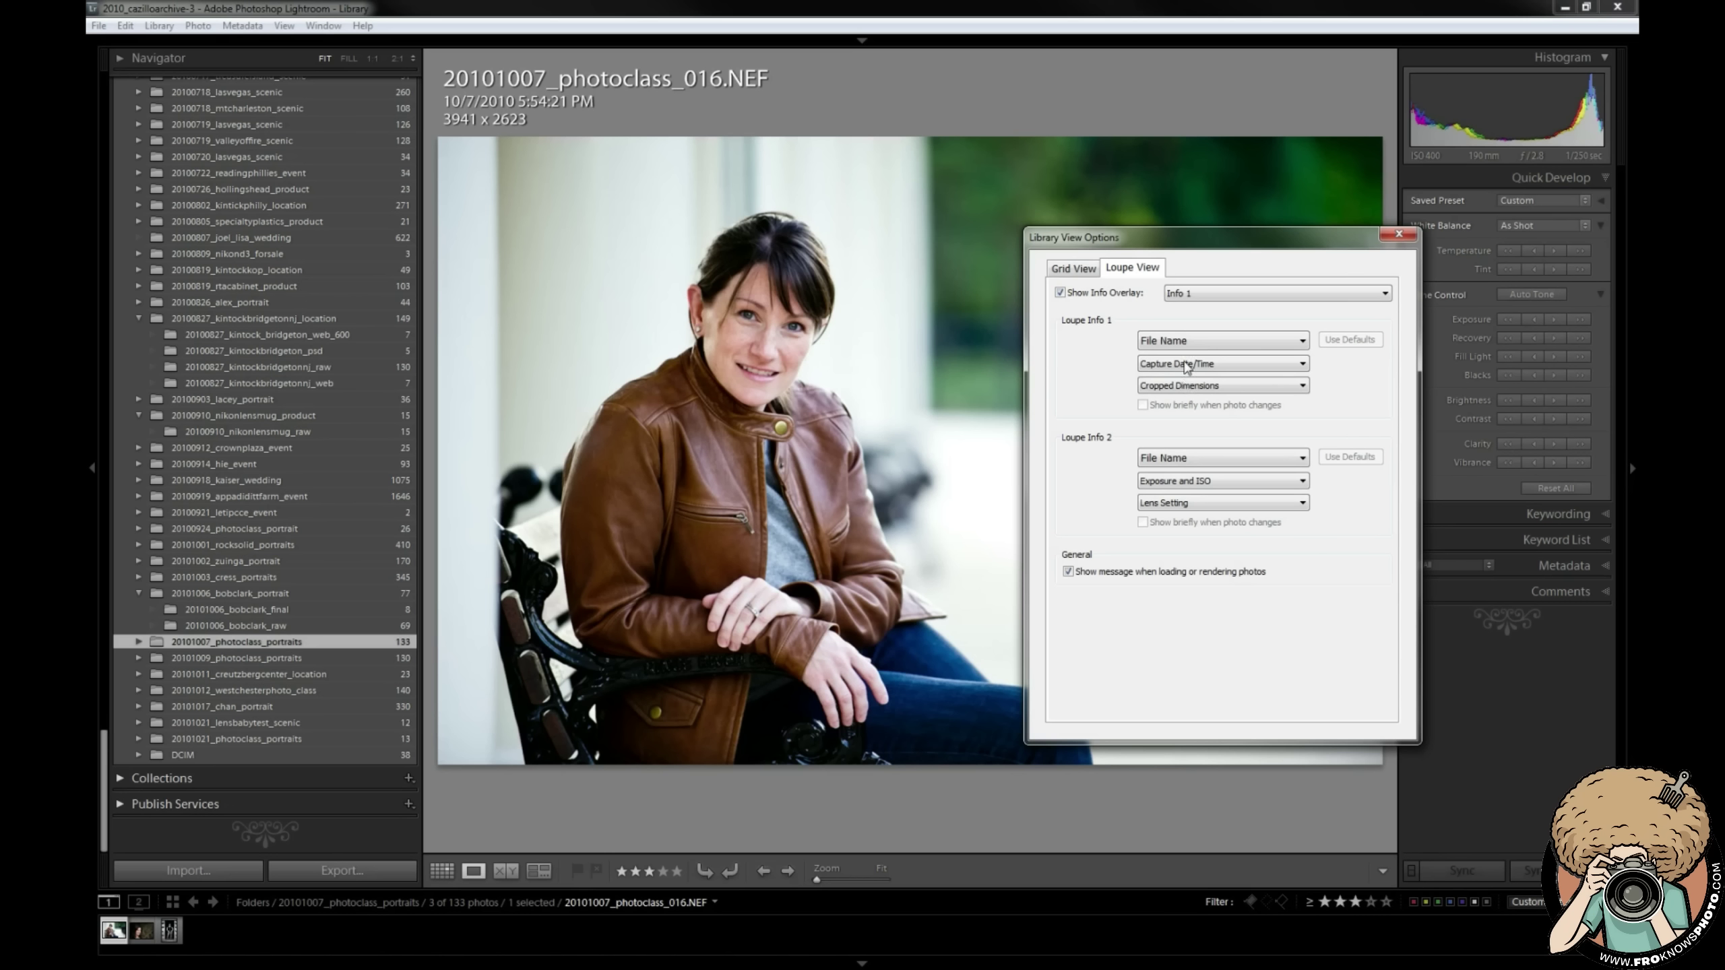
click(1200, 296)
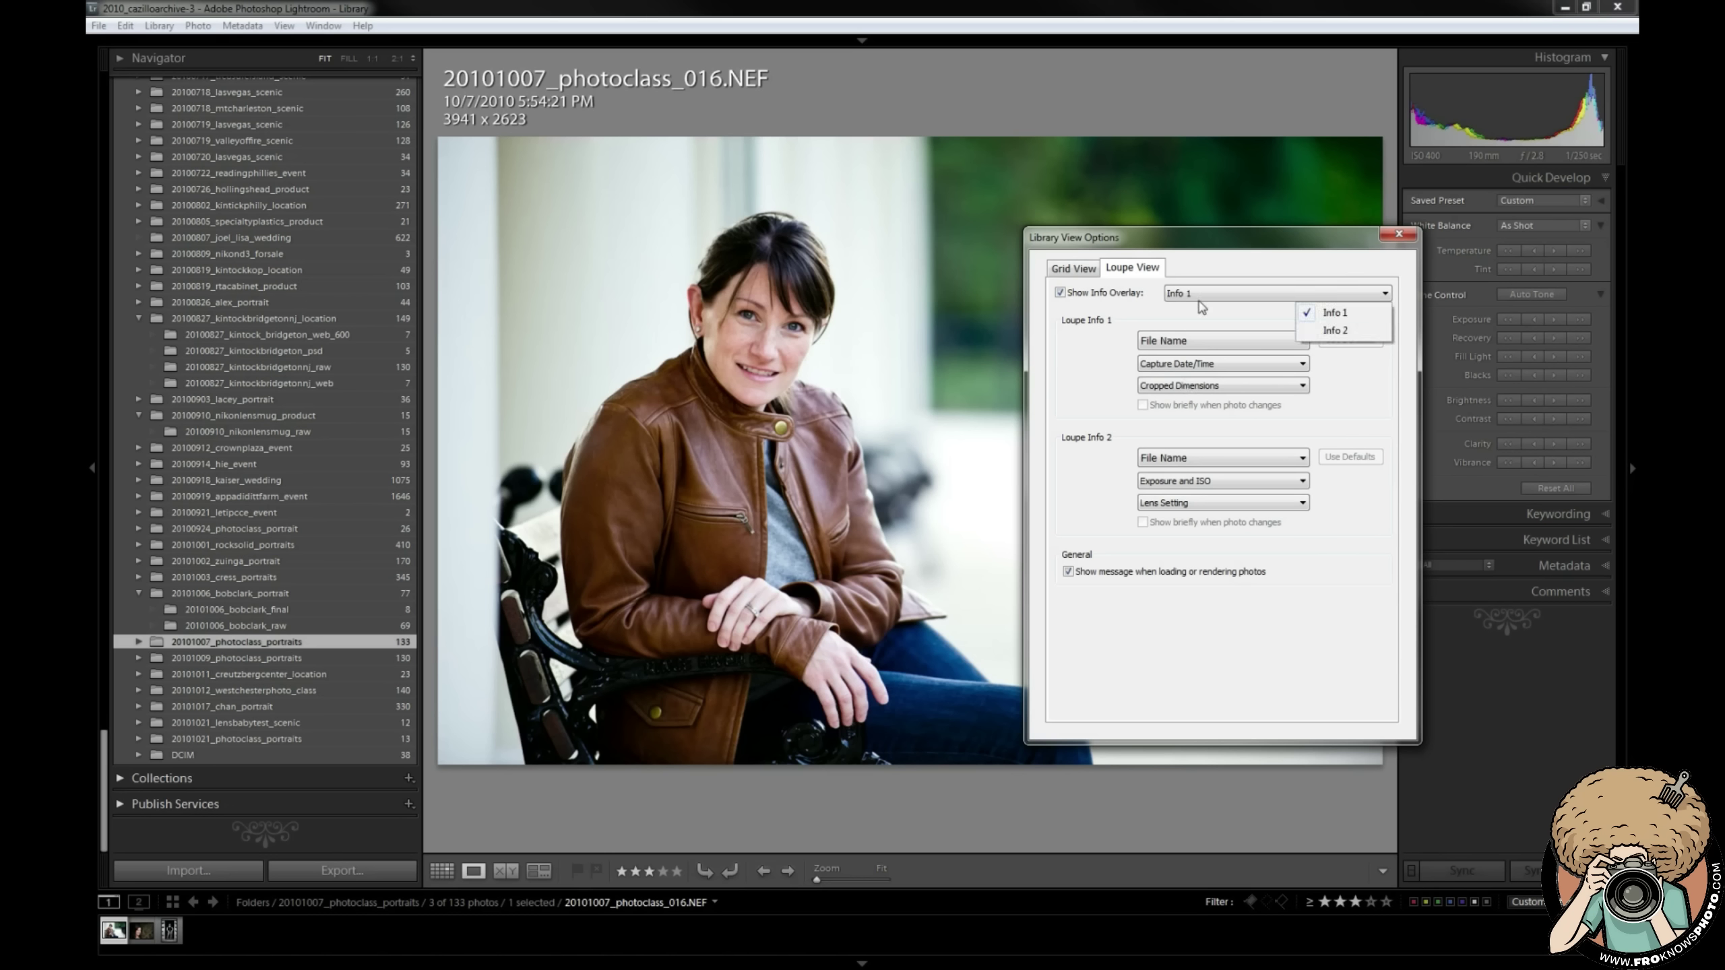
click(1364, 330)
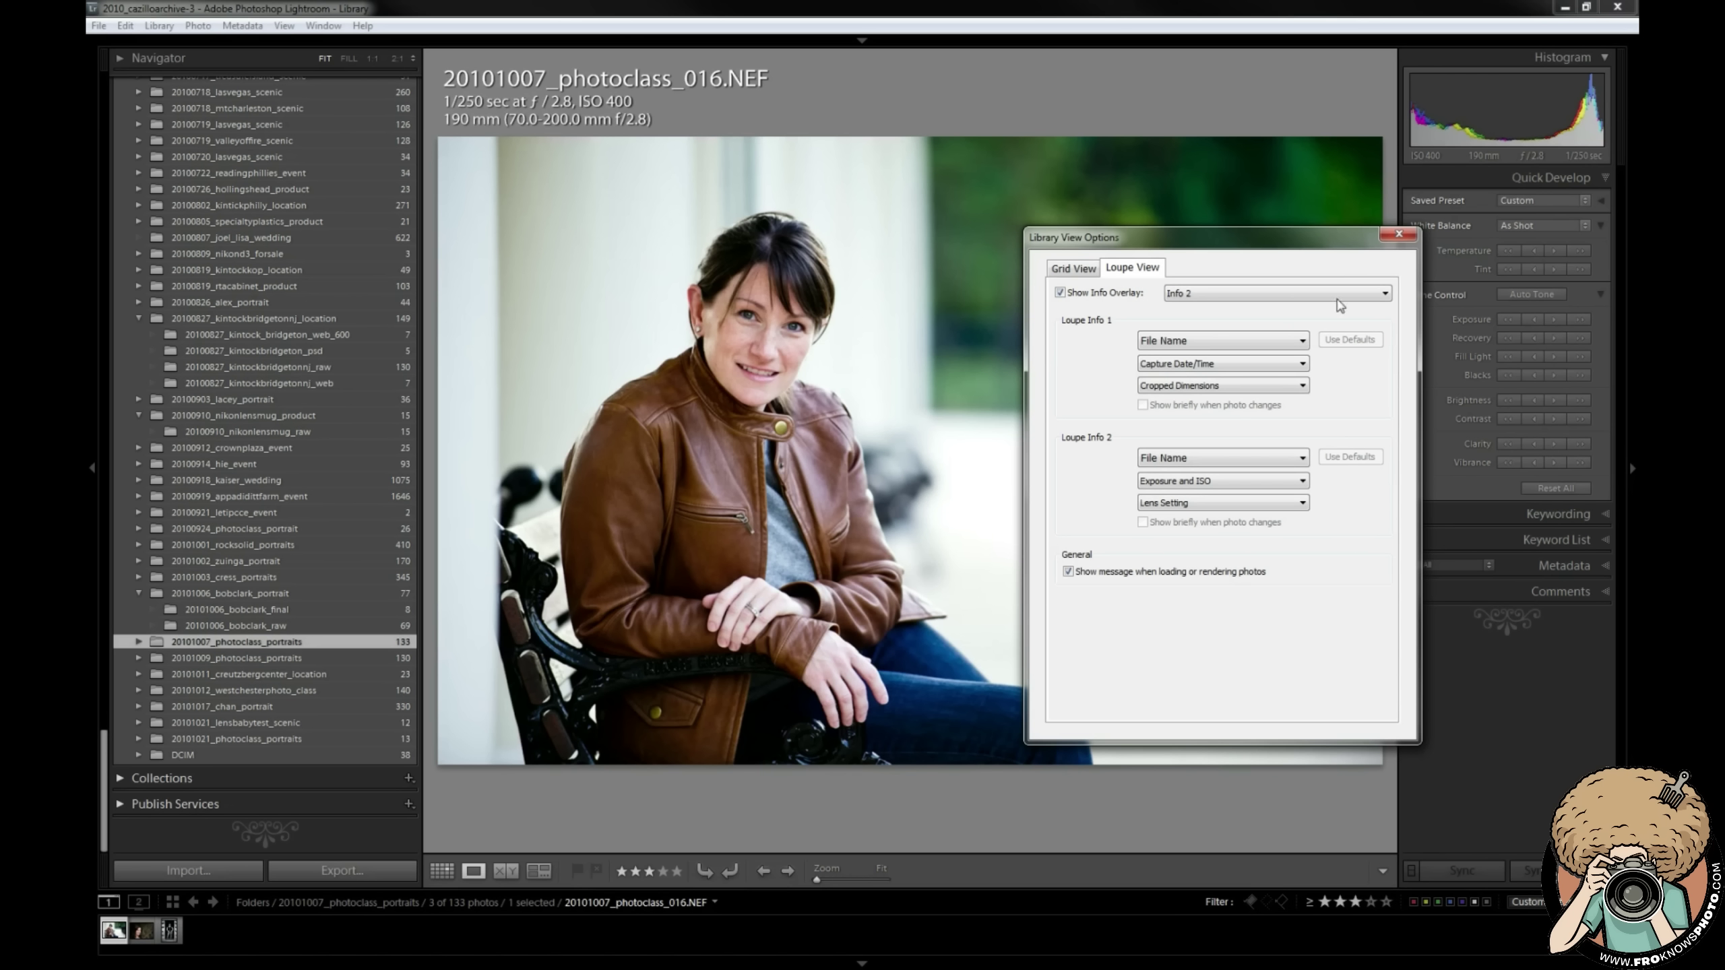
click(1340, 306)
click(1340, 318)
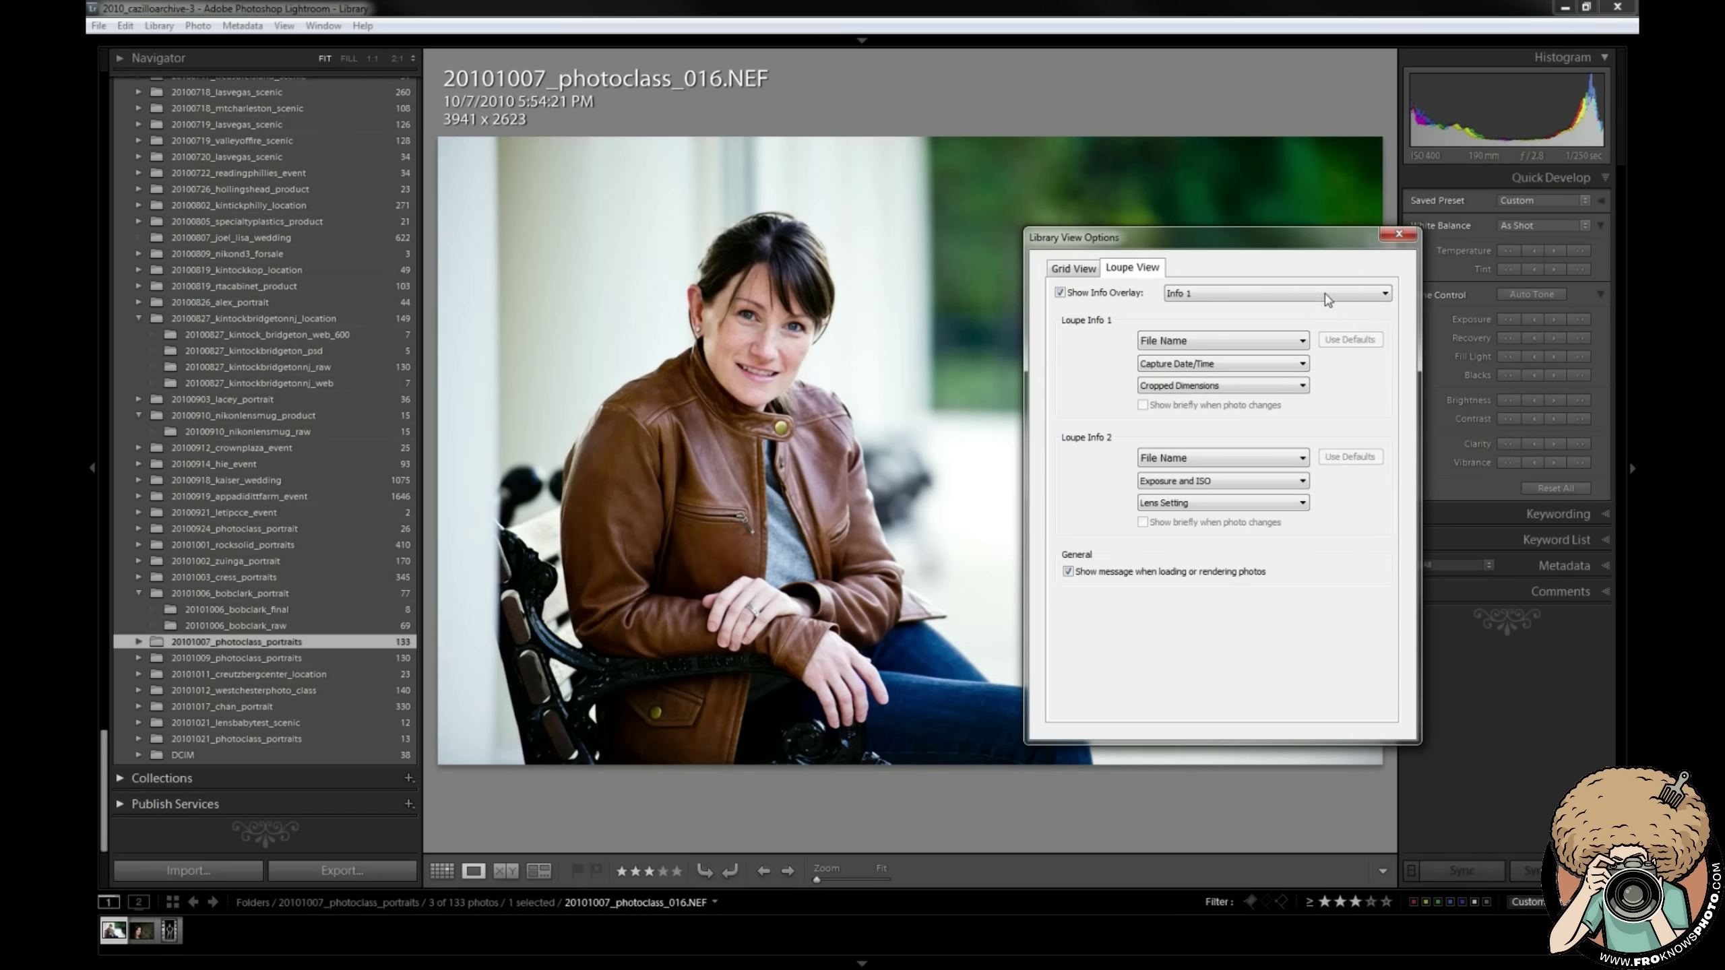
click(1327, 300)
click(1336, 331)
click(1333, 299)
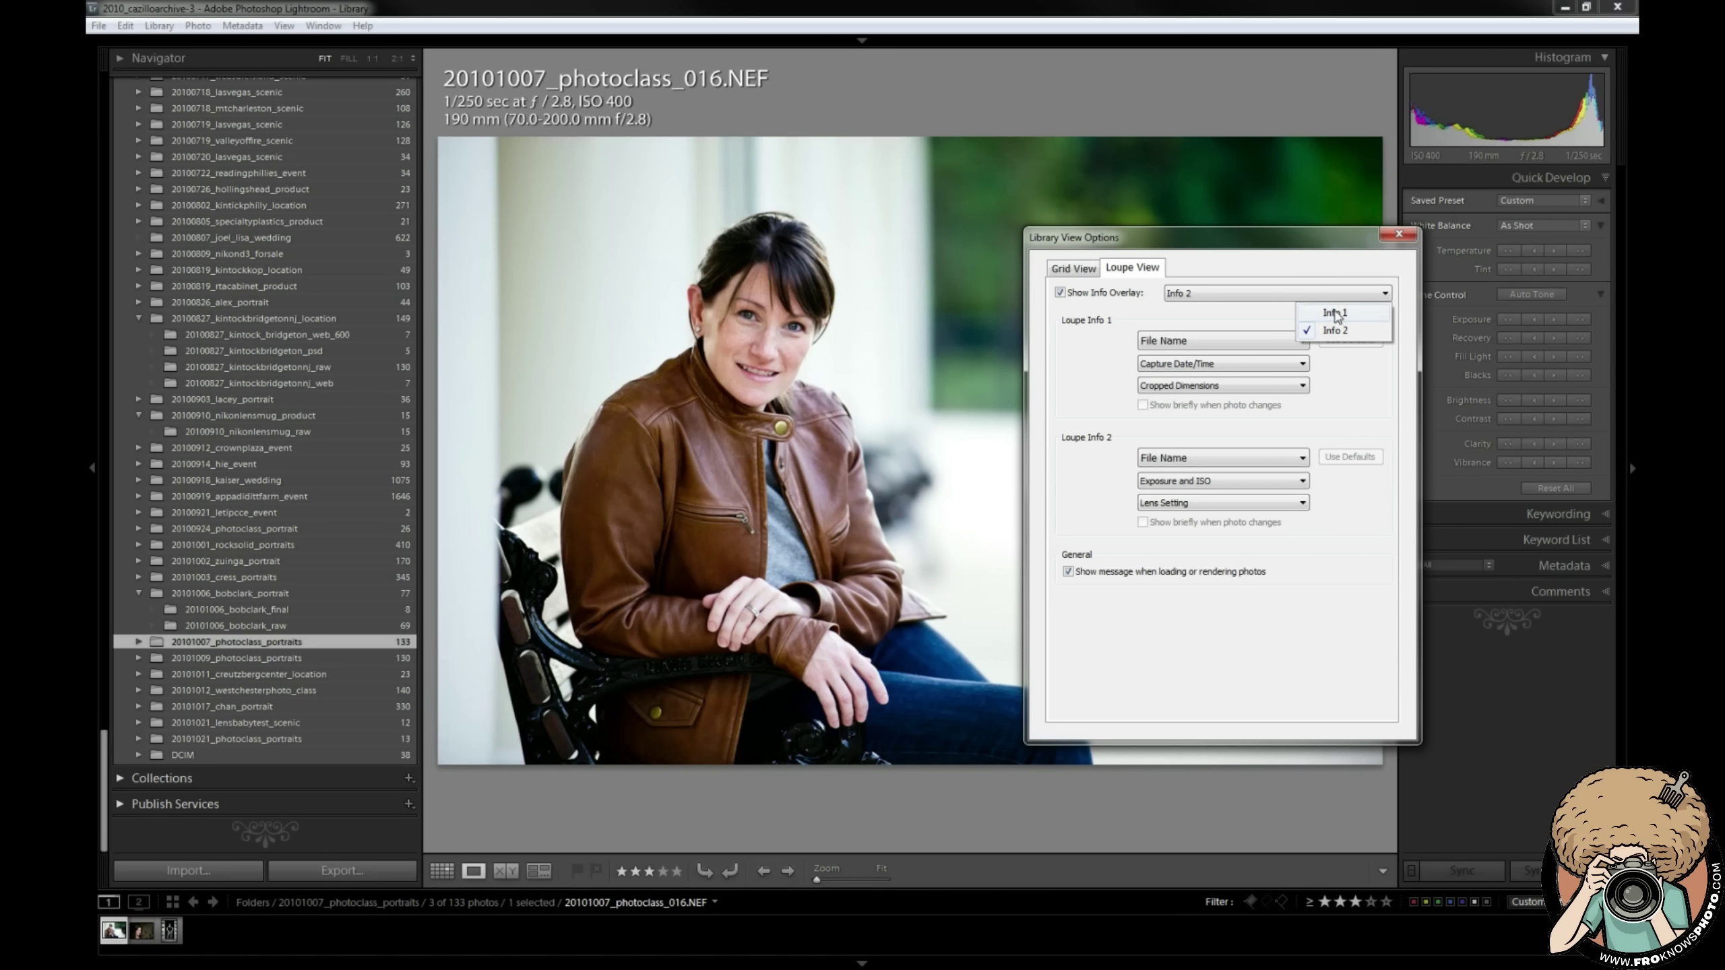
click(1335, 314)
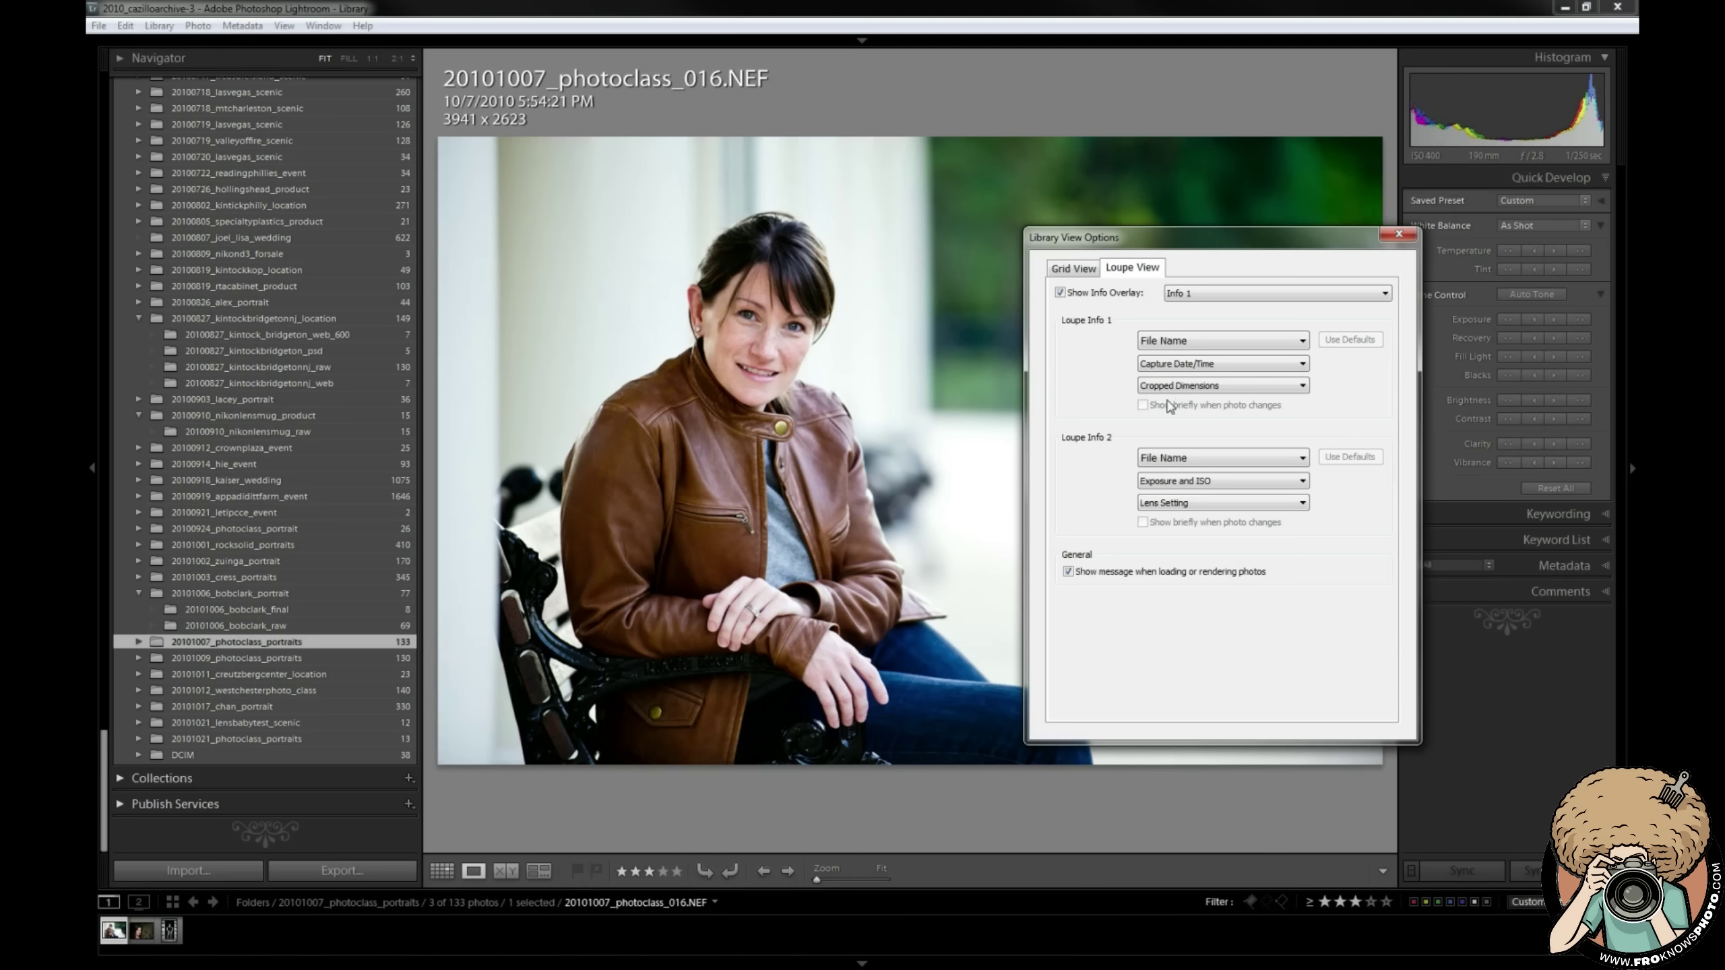
Keep File Name for Loupe Info 1, turn the info overlay off, and close View Options
click(1166, 341)
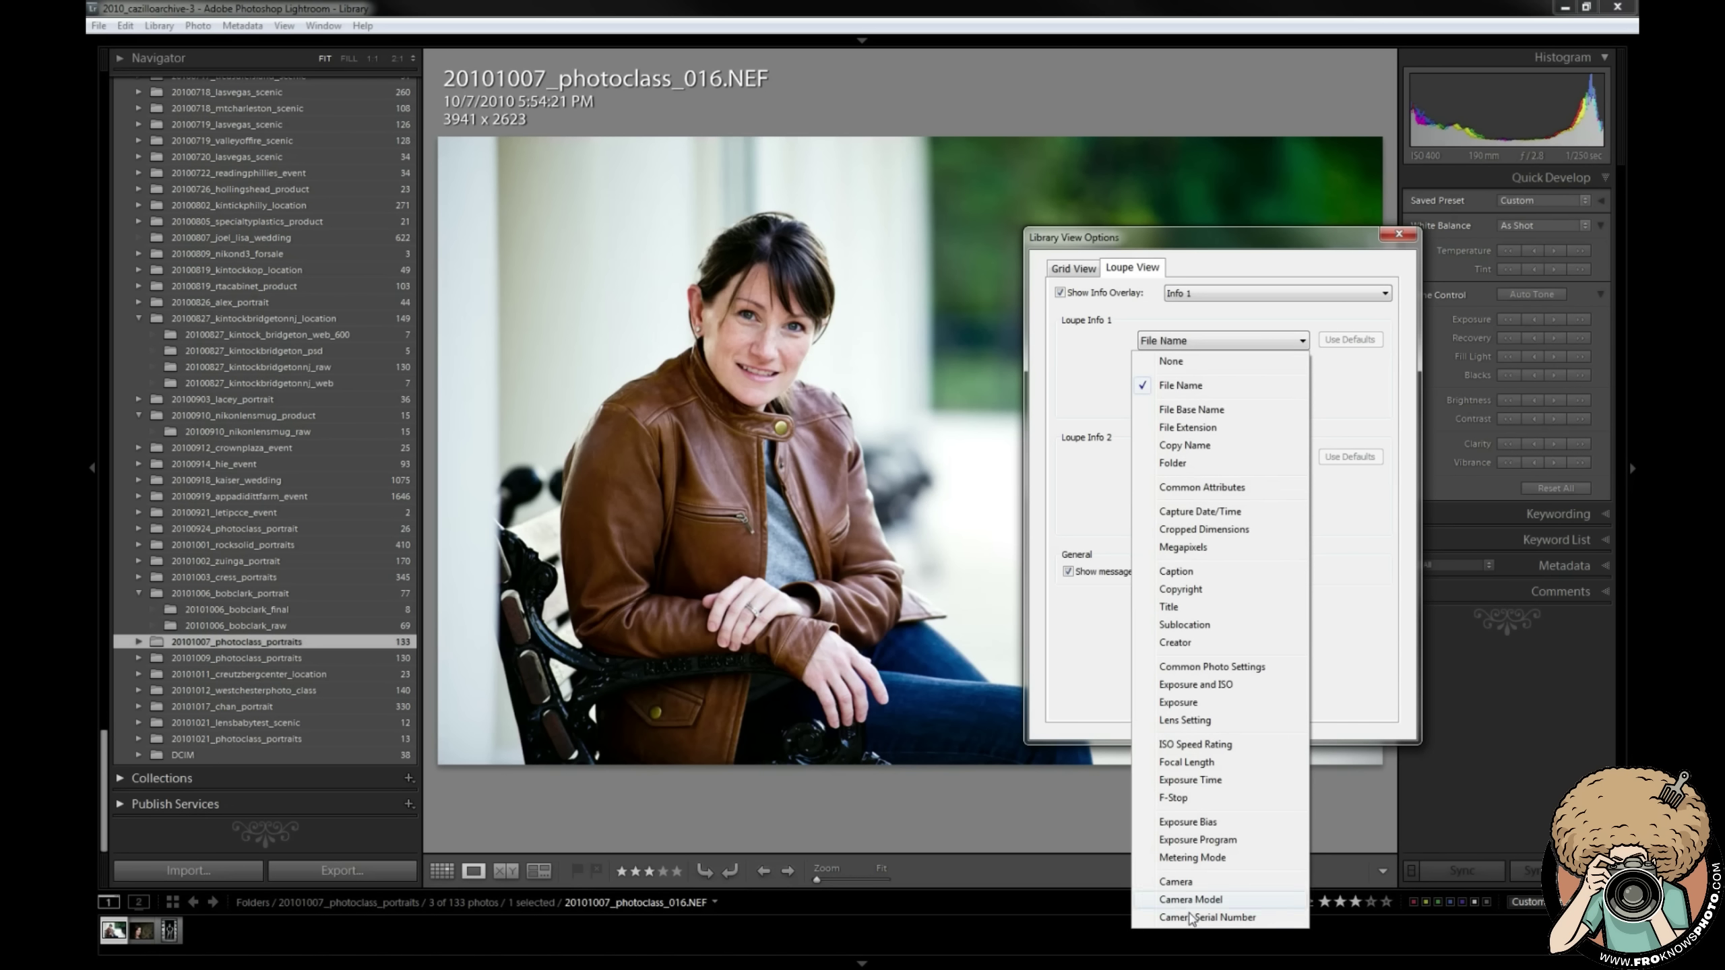
click(1087, 377)
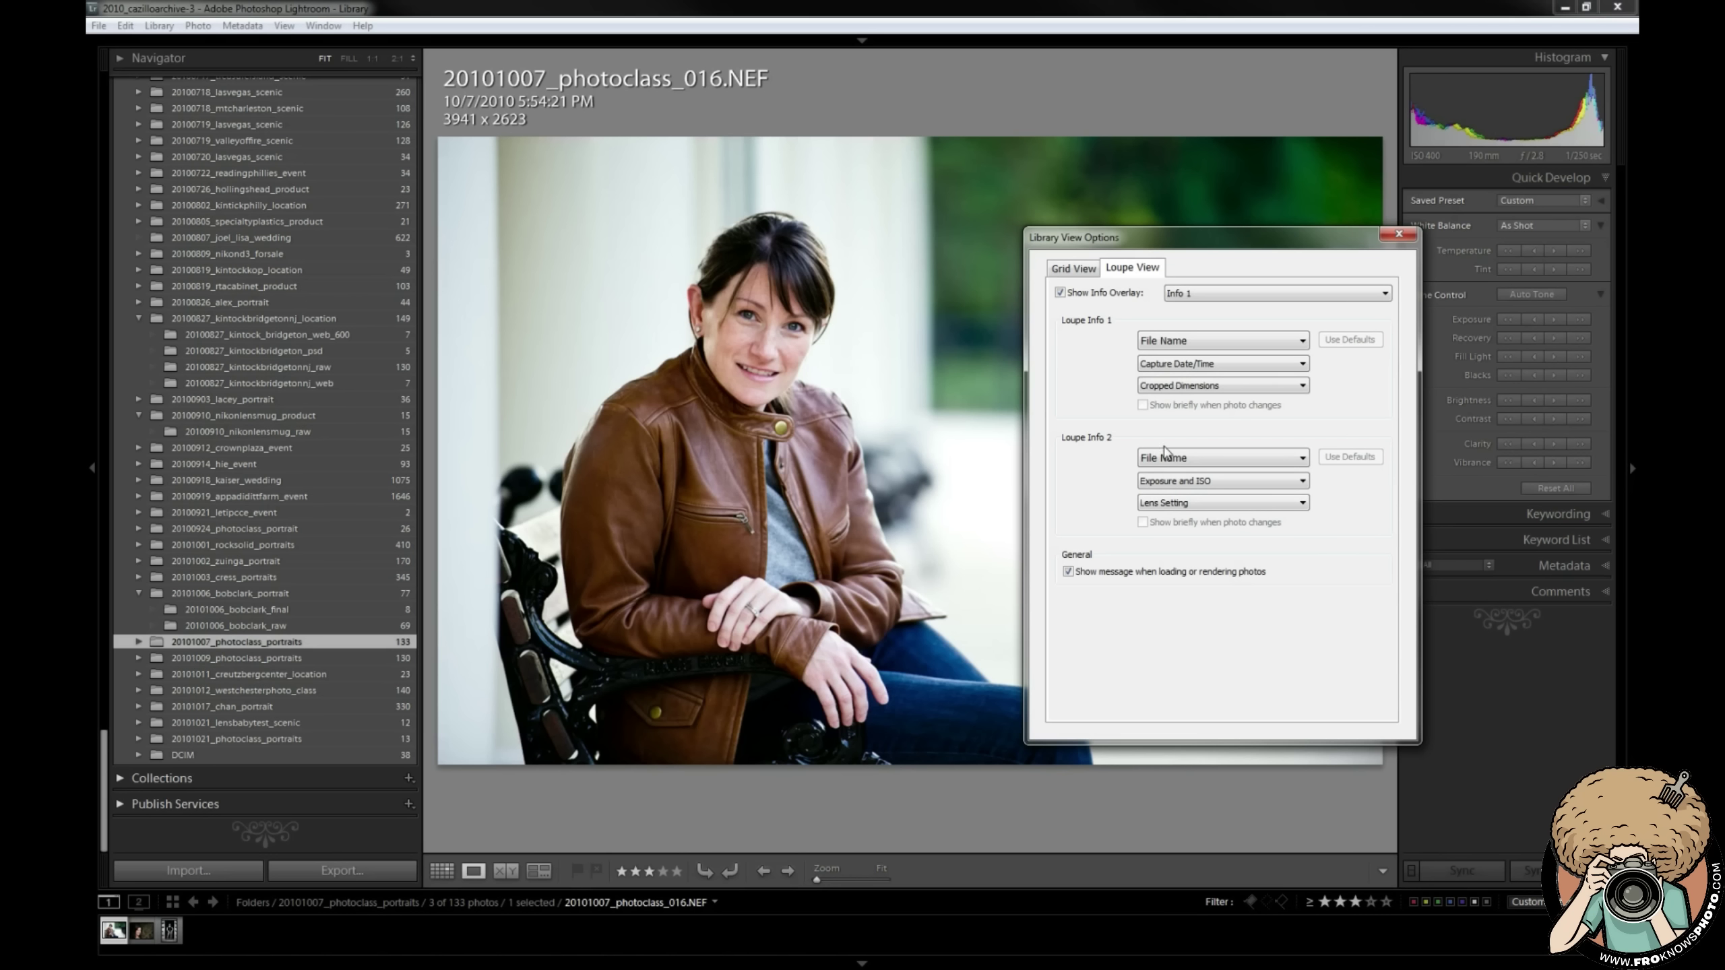
click(1126, 295)
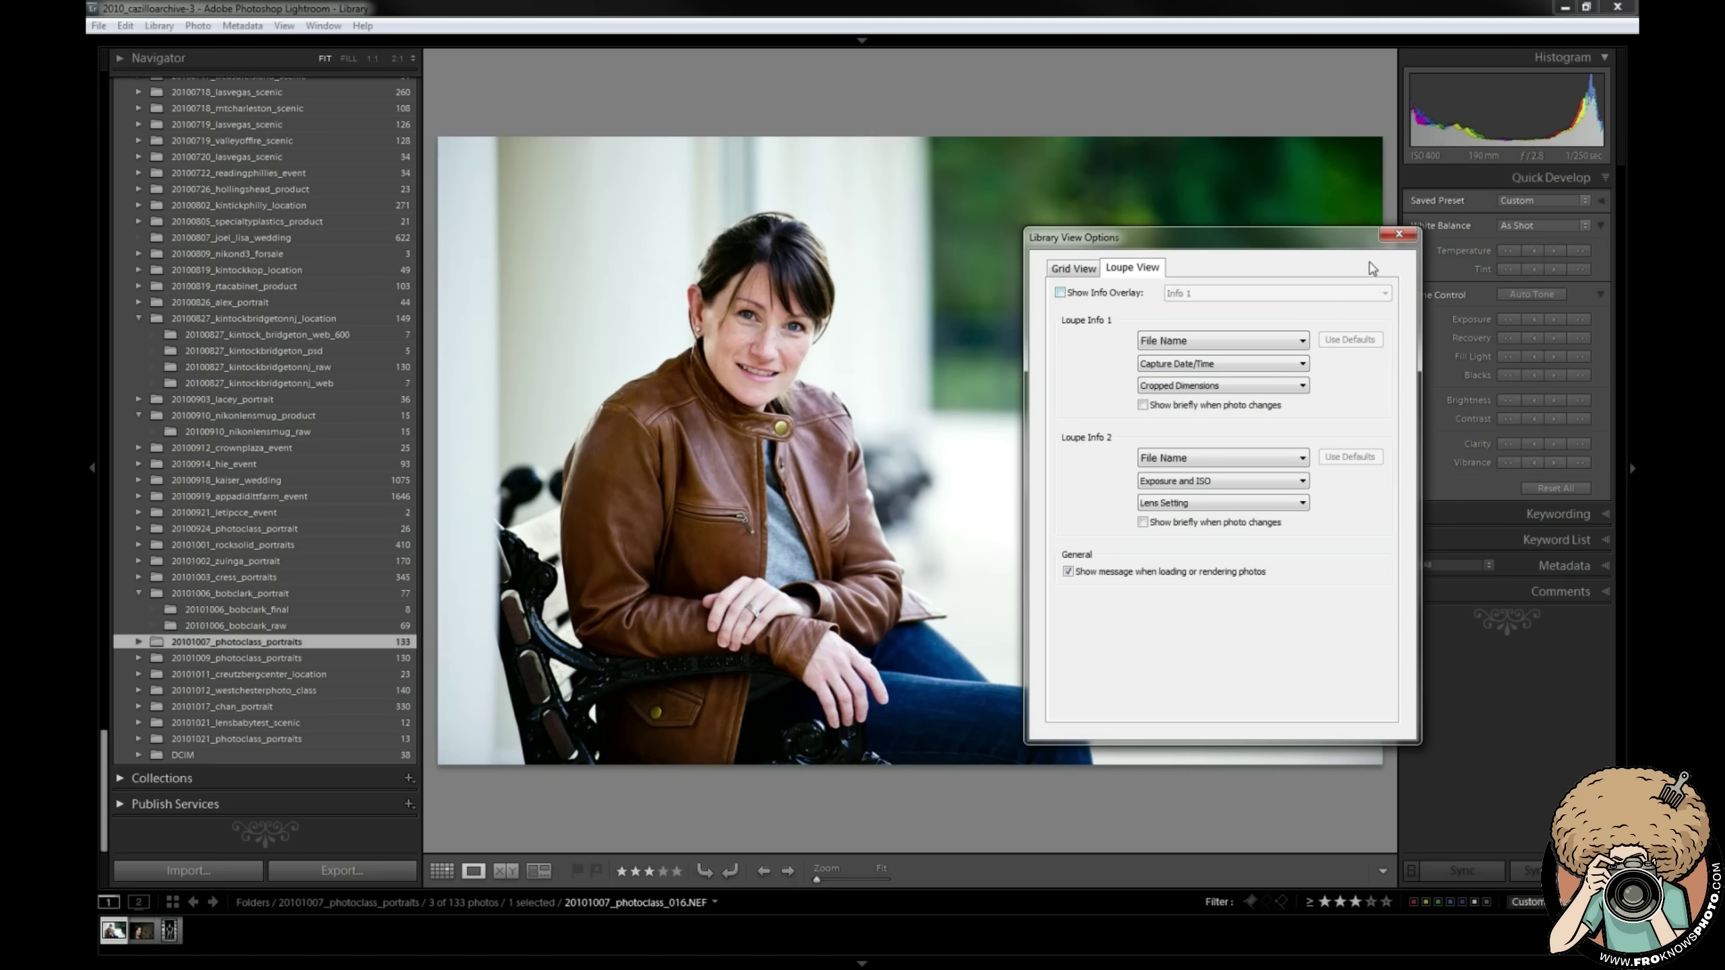
click(1399, 236)
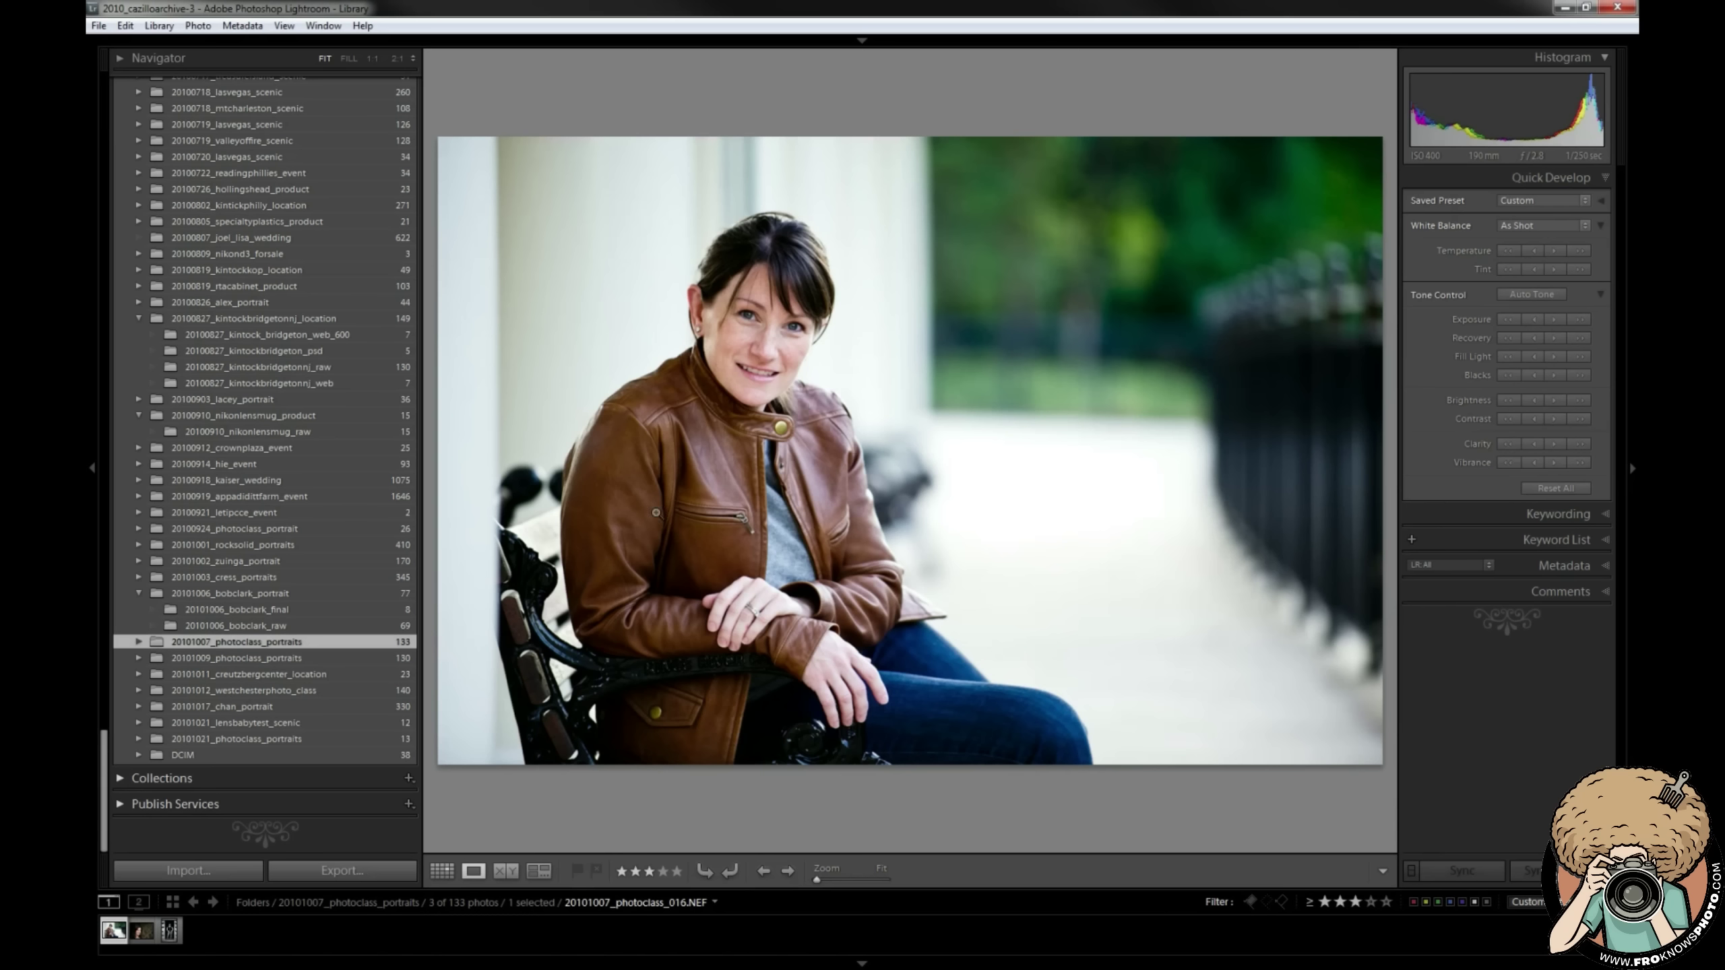
Switch the library to Grid view
click(284, 26)
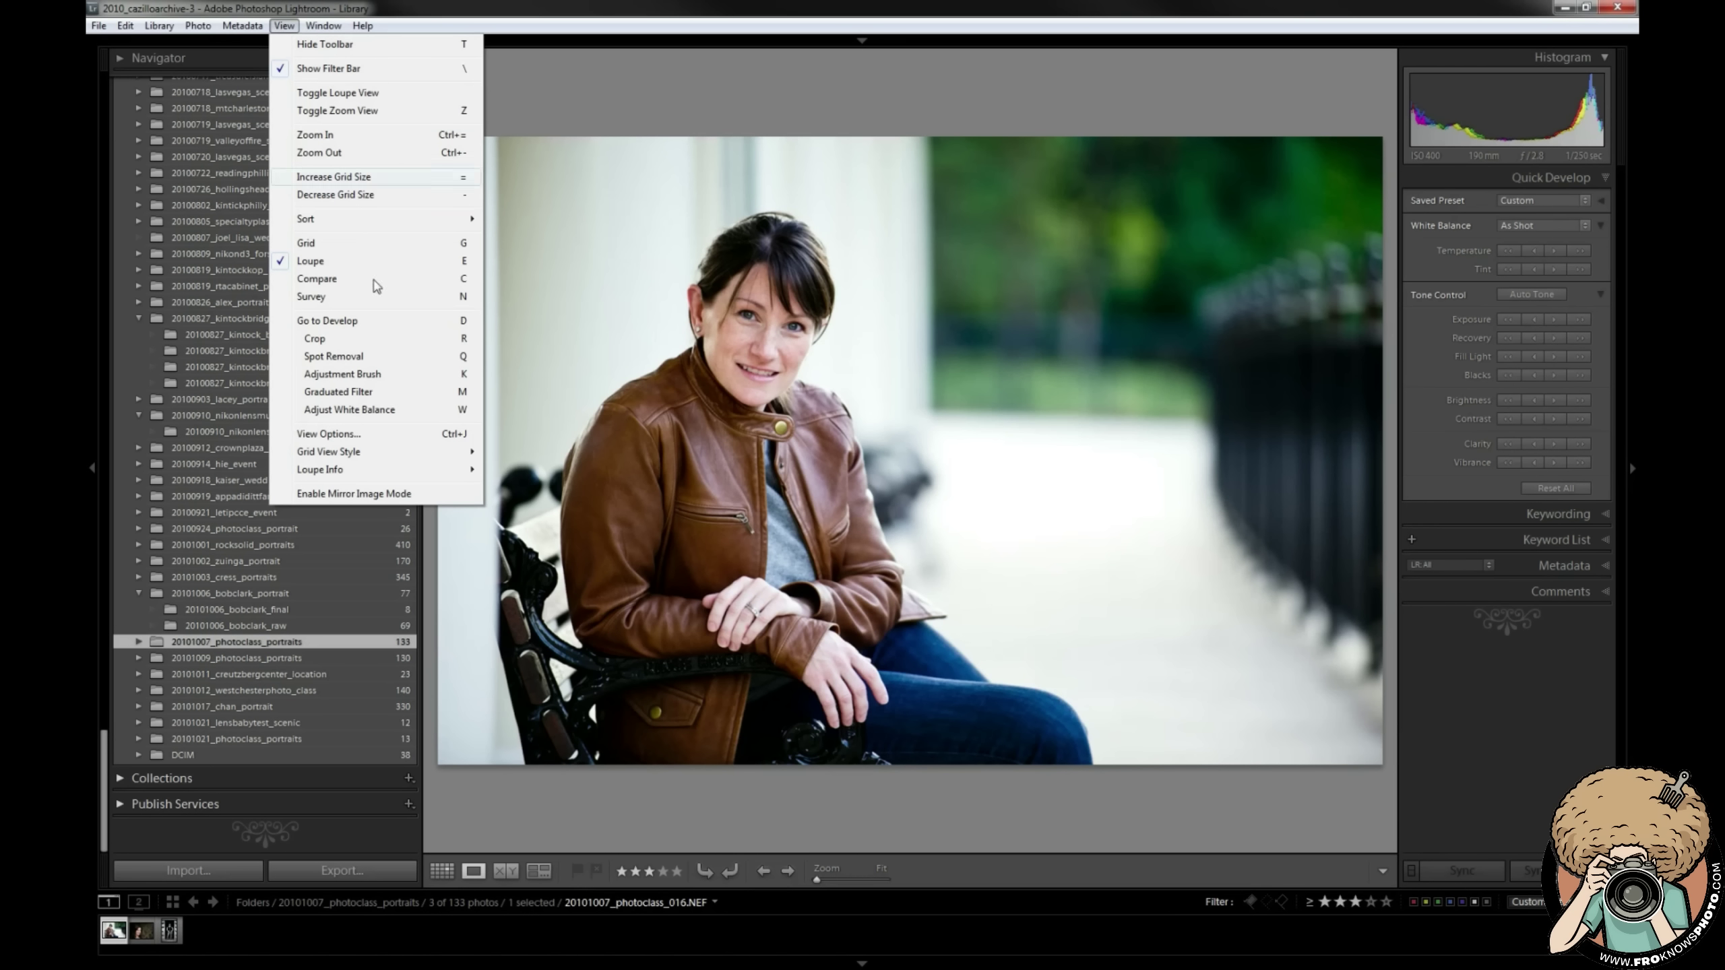
mouse_move(451, 459)
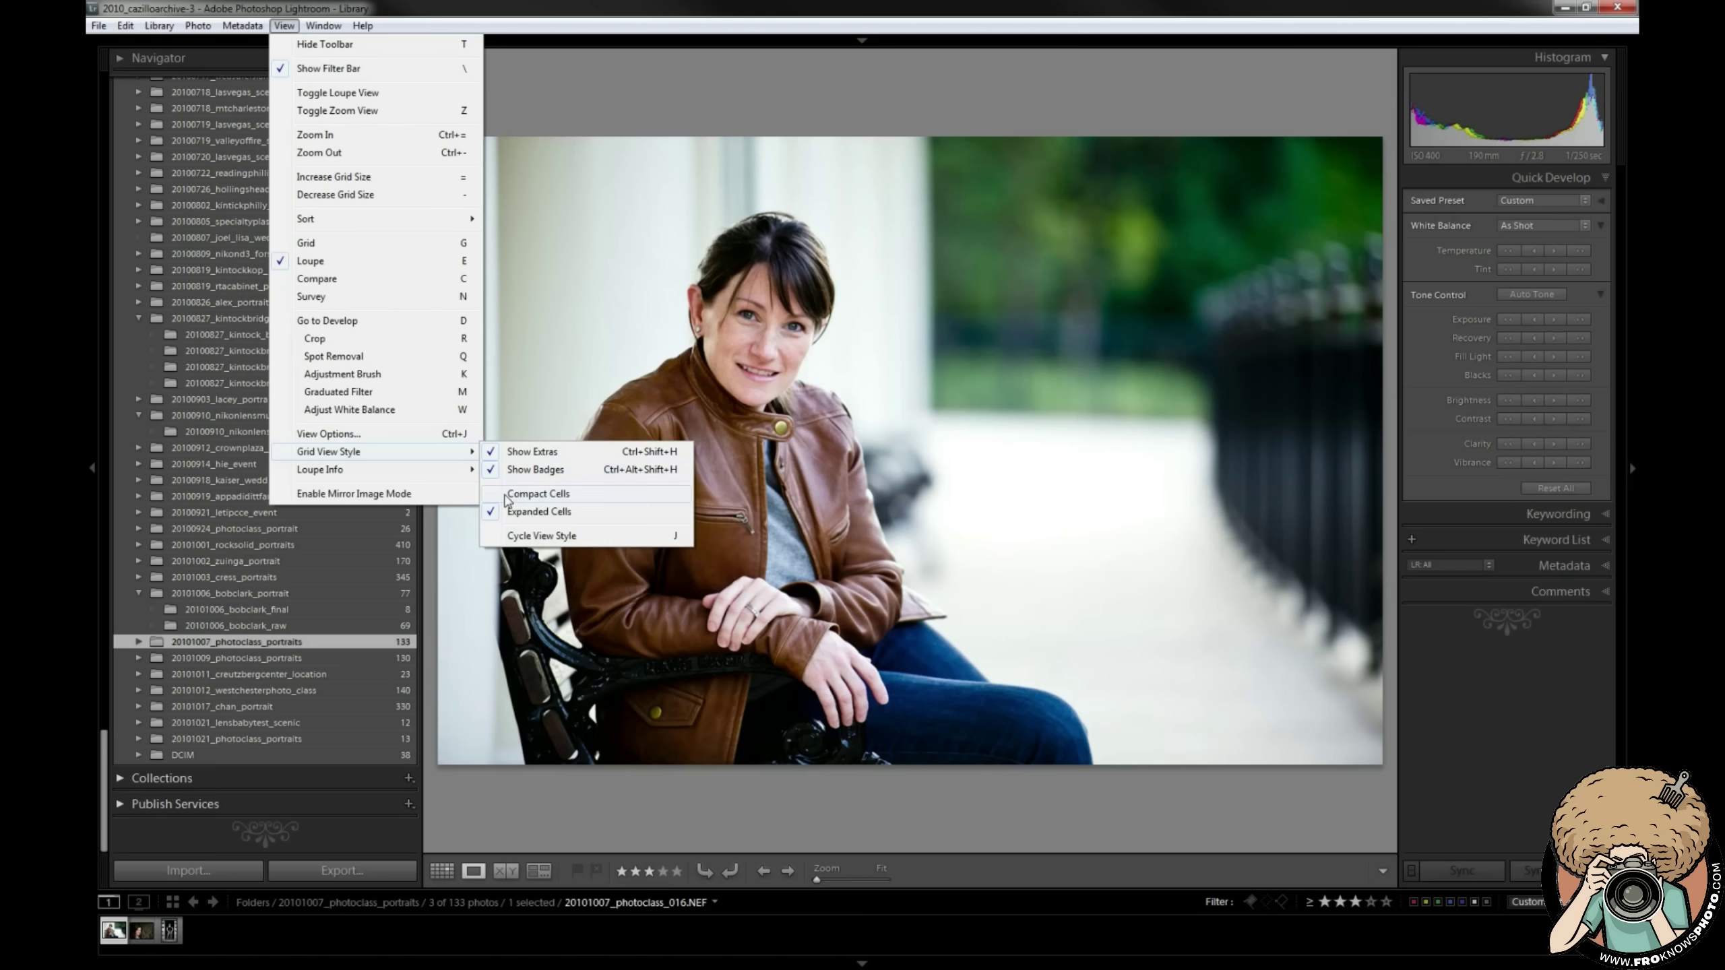
click(504, 538)
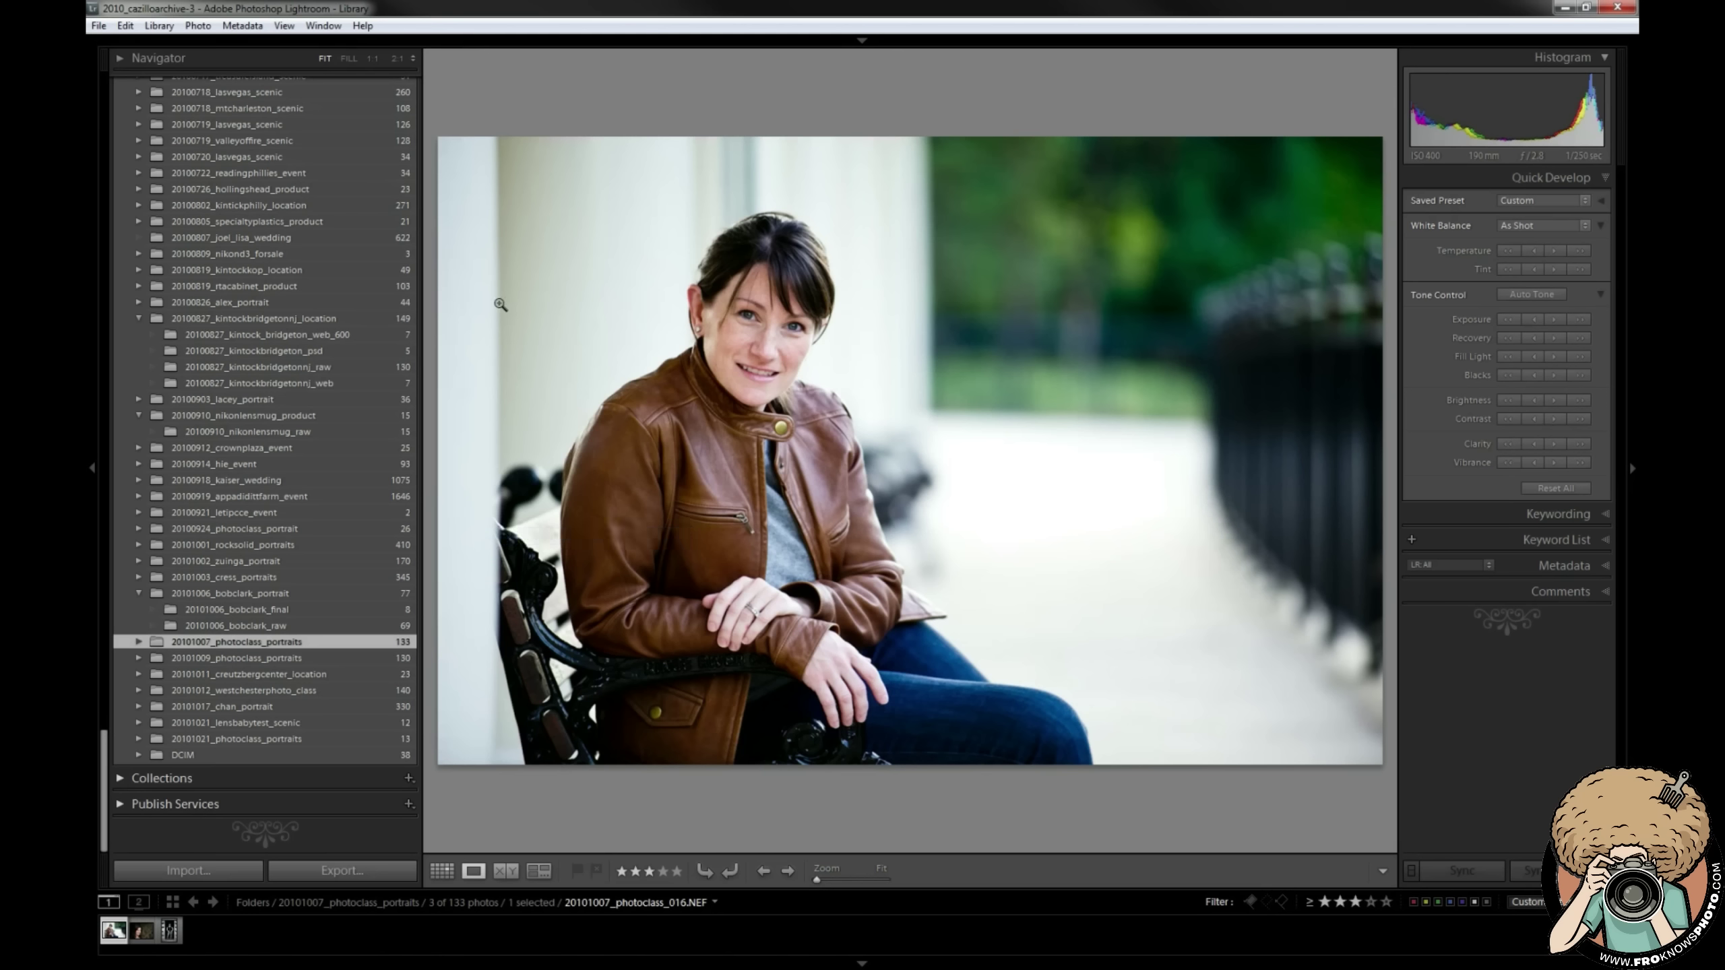
click(442, 871)
Use Cycle View Style and Cycle Info Display from the View menu
click(284, 25)
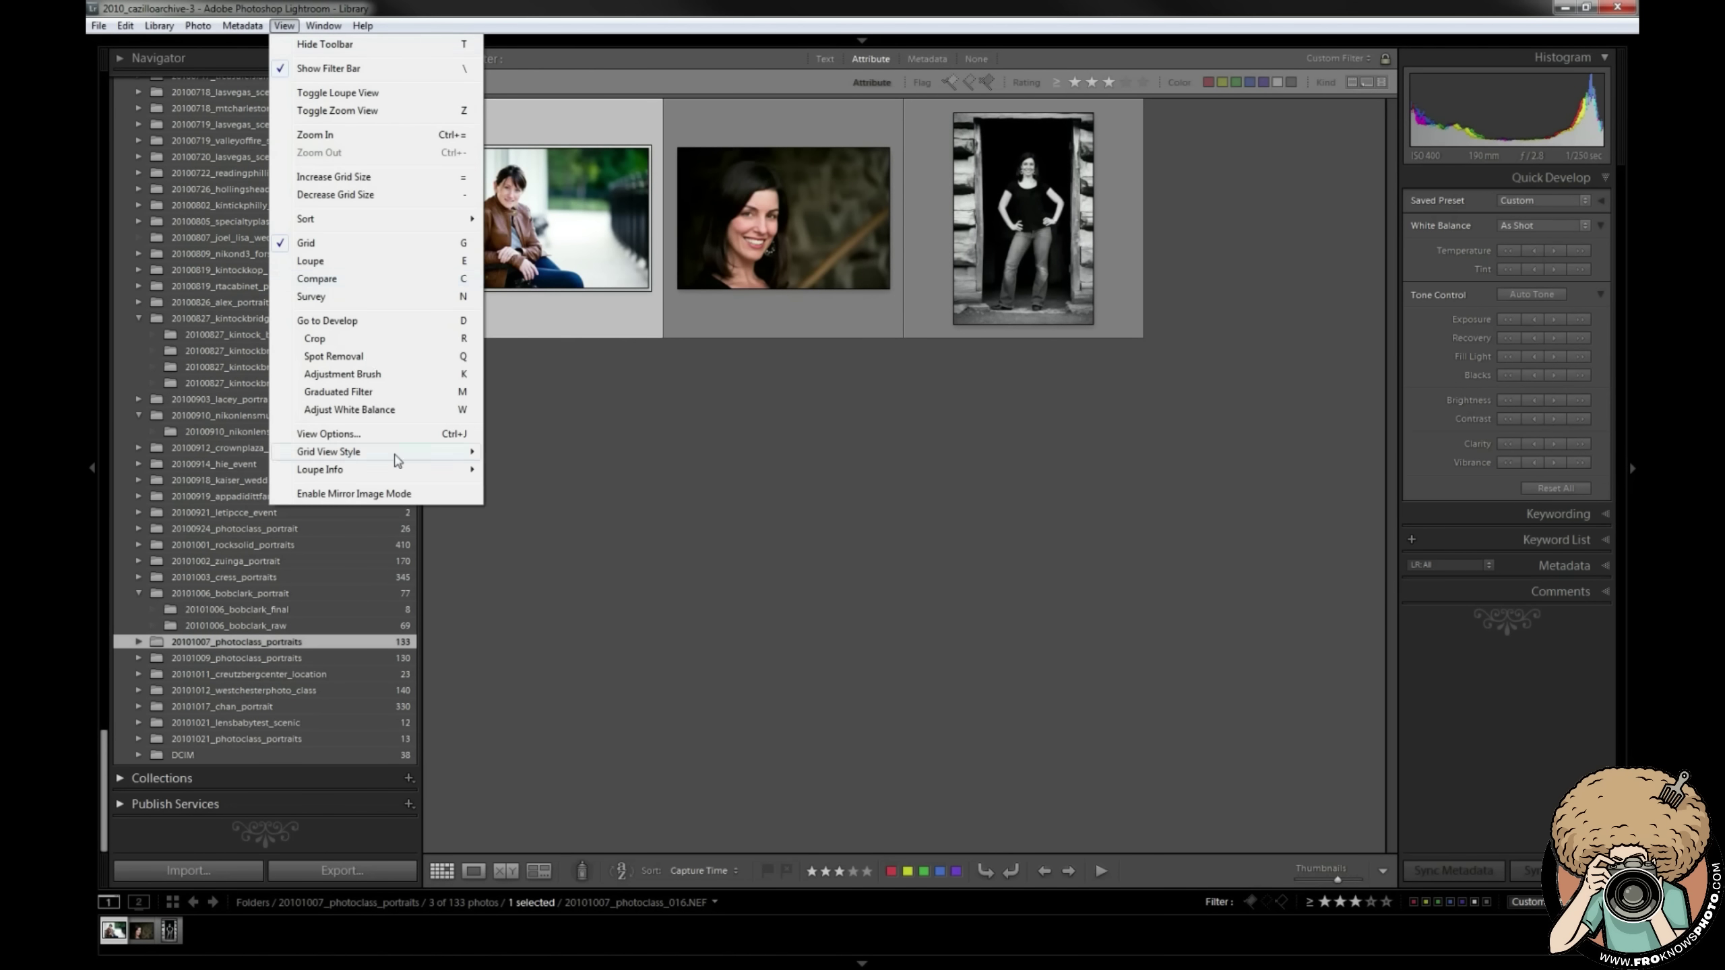
mouse_move(399, 455)
click(547, 537)
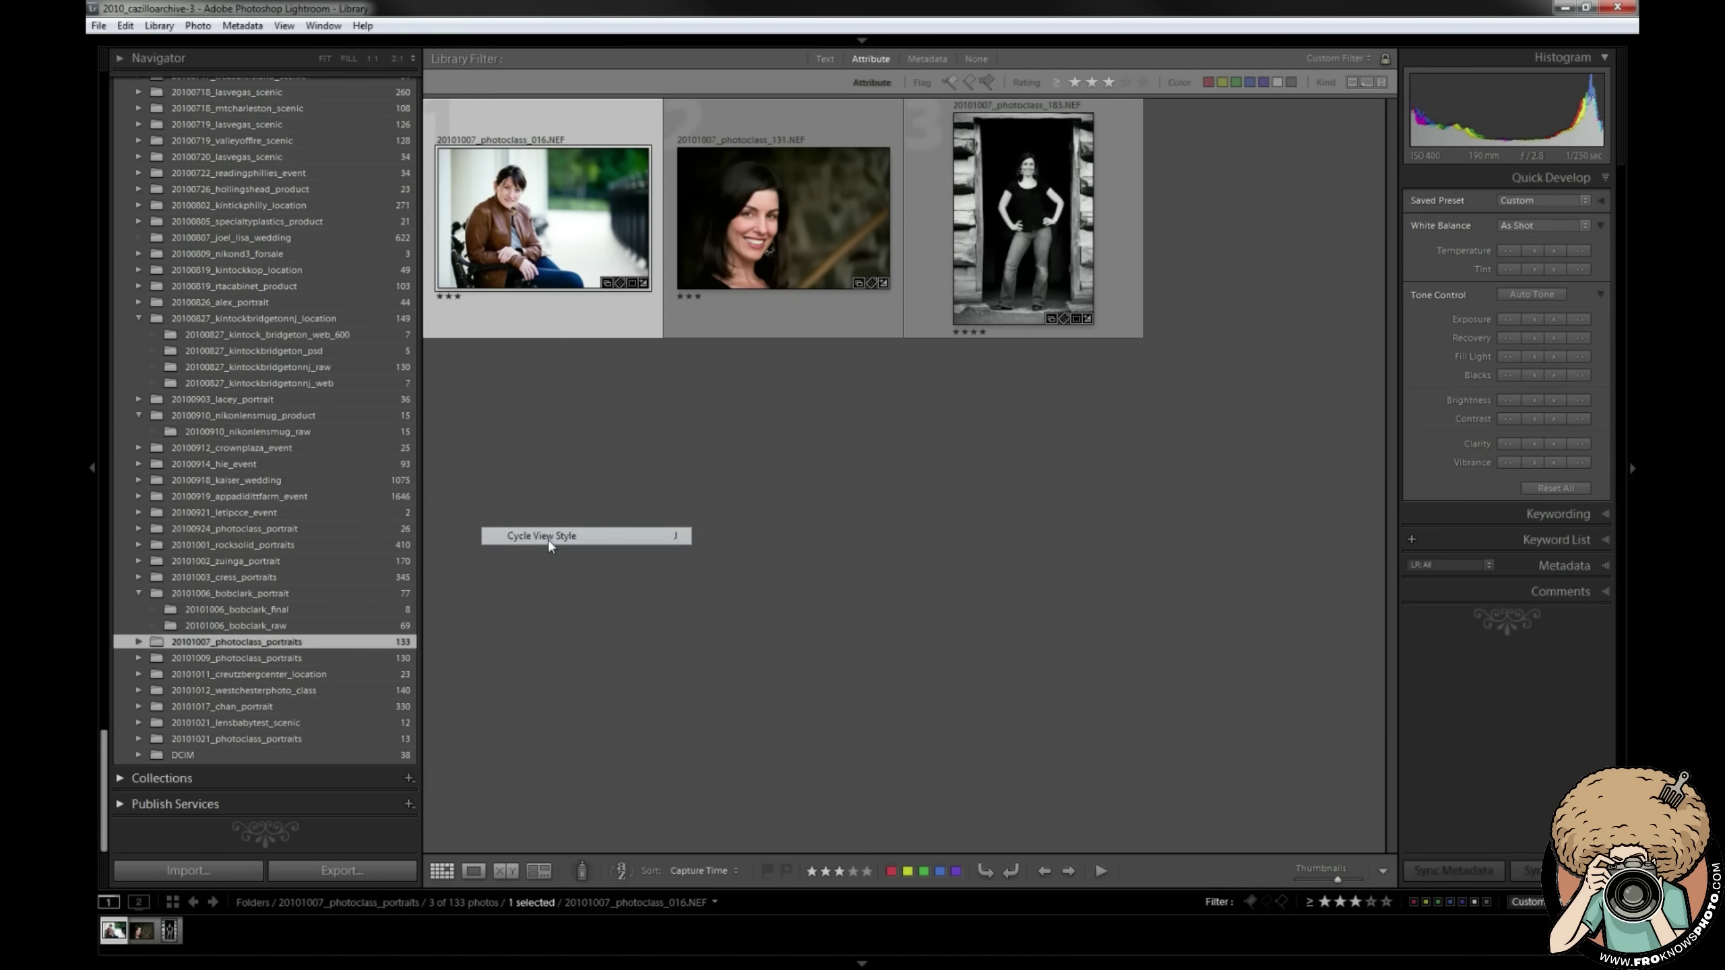
click(283, 26)
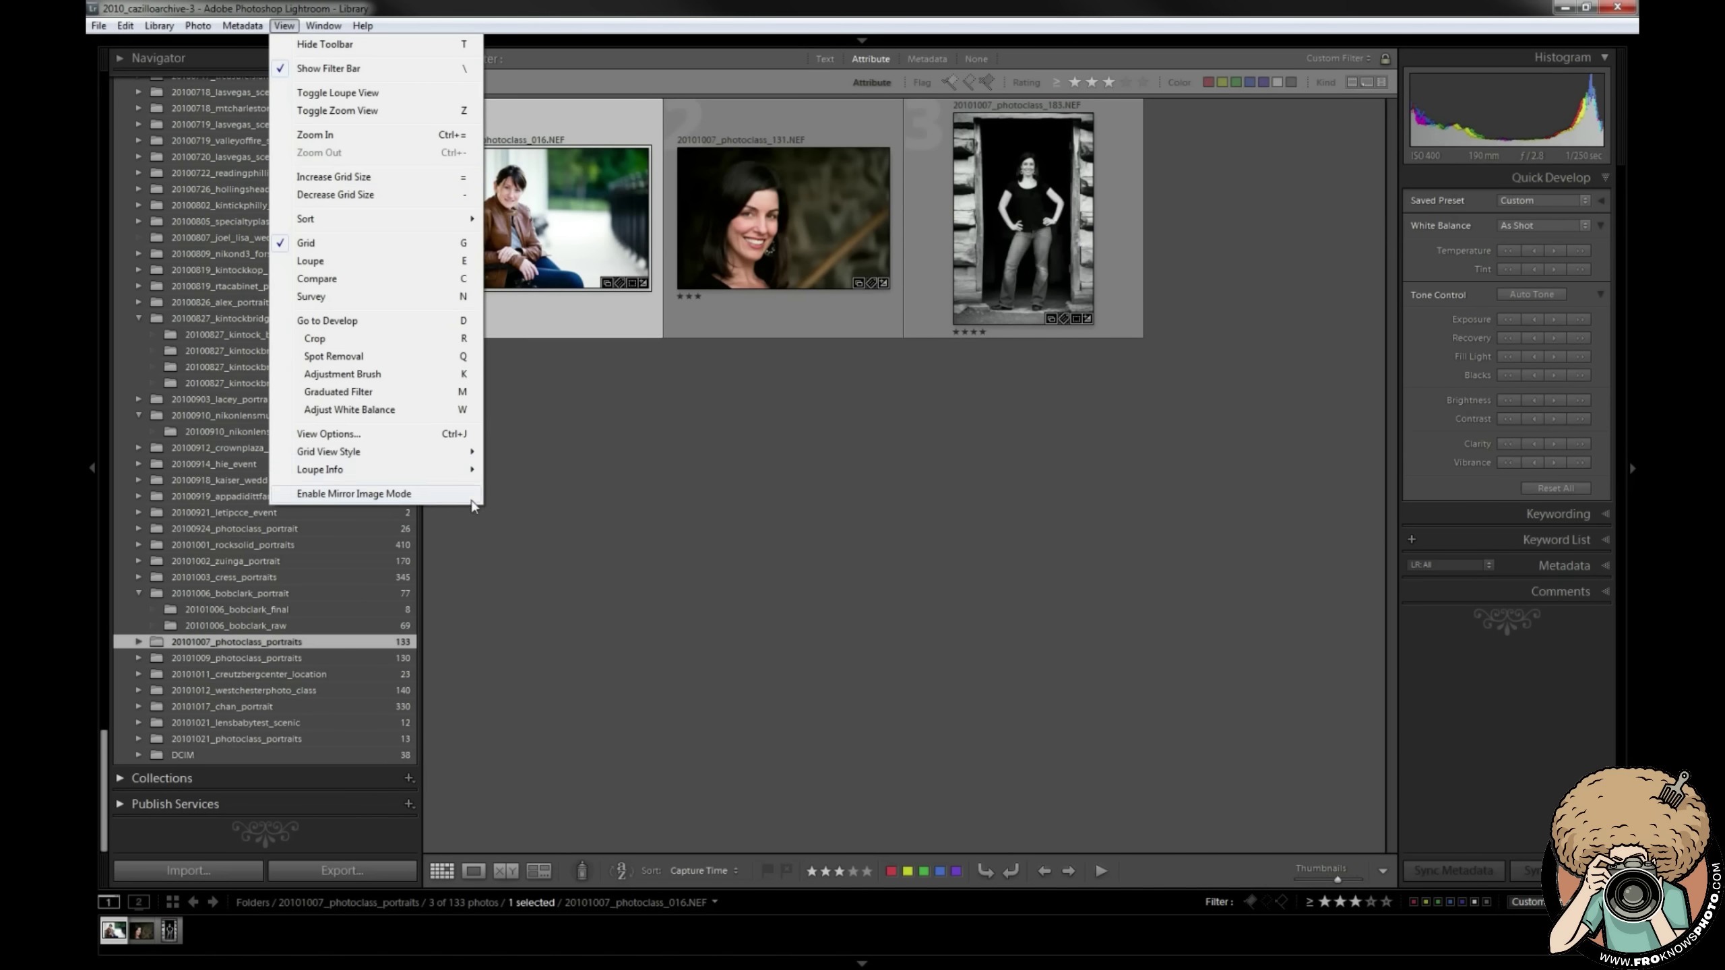
mouse_move(421, 469)
click(531, 535)
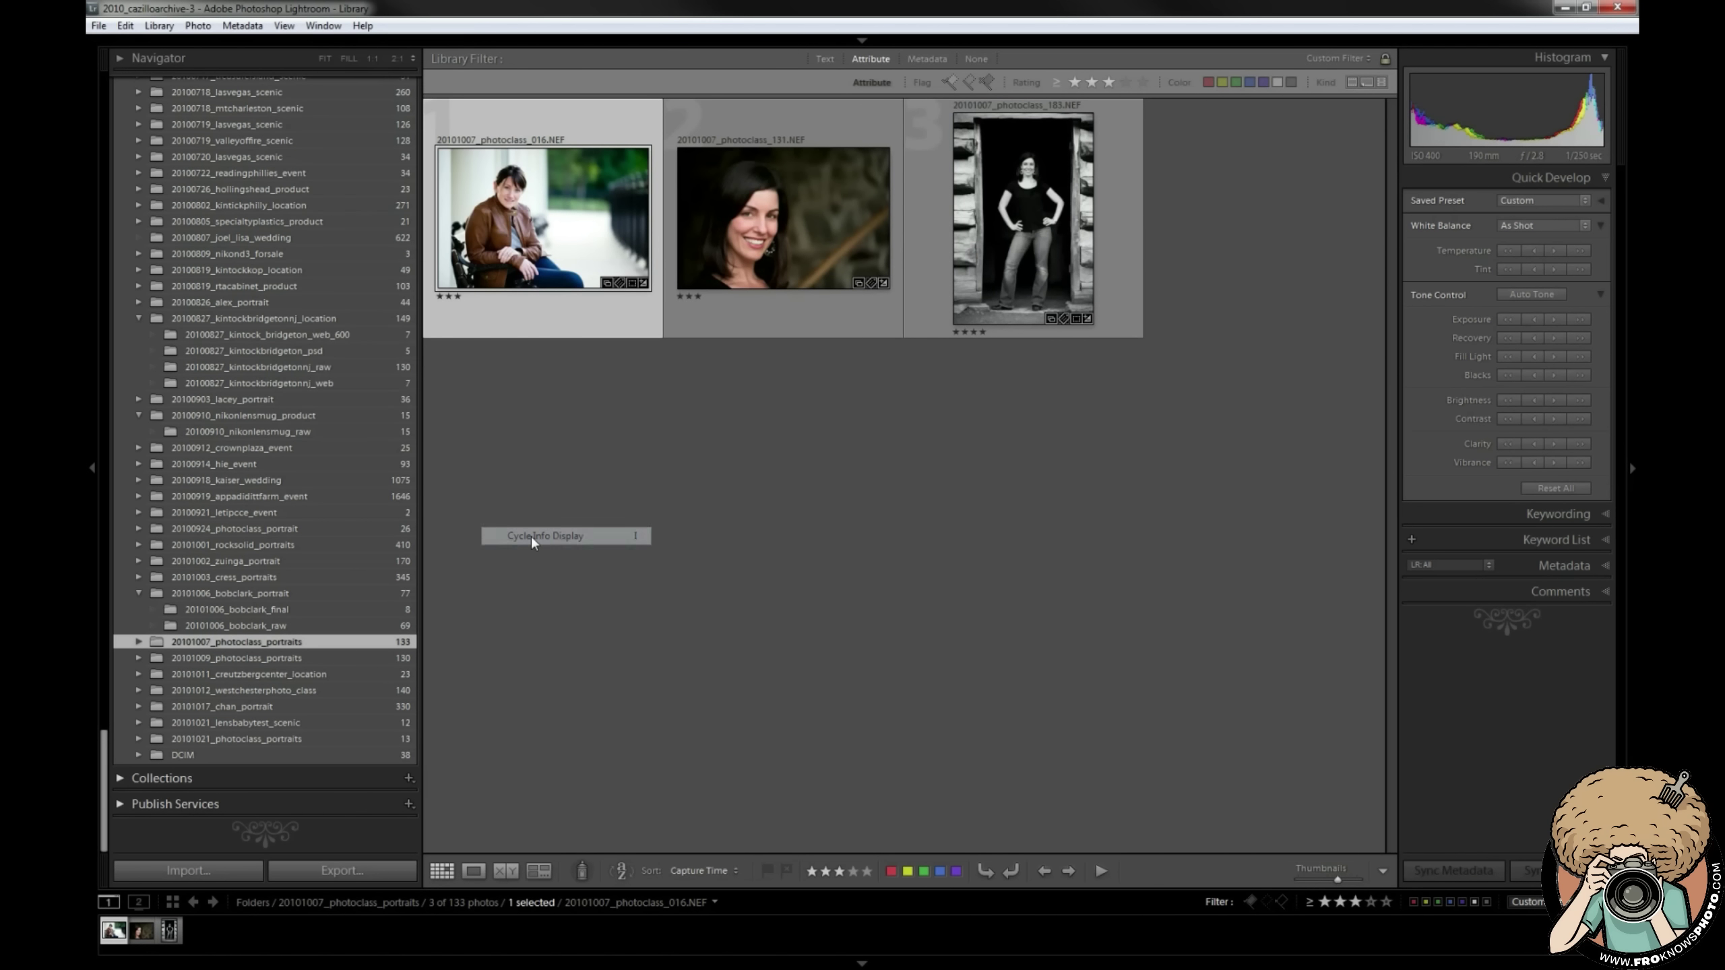
Cycle grid cells through expanded, compact and bare thumbnails with J, ending on expanded cells
click(284, 26)
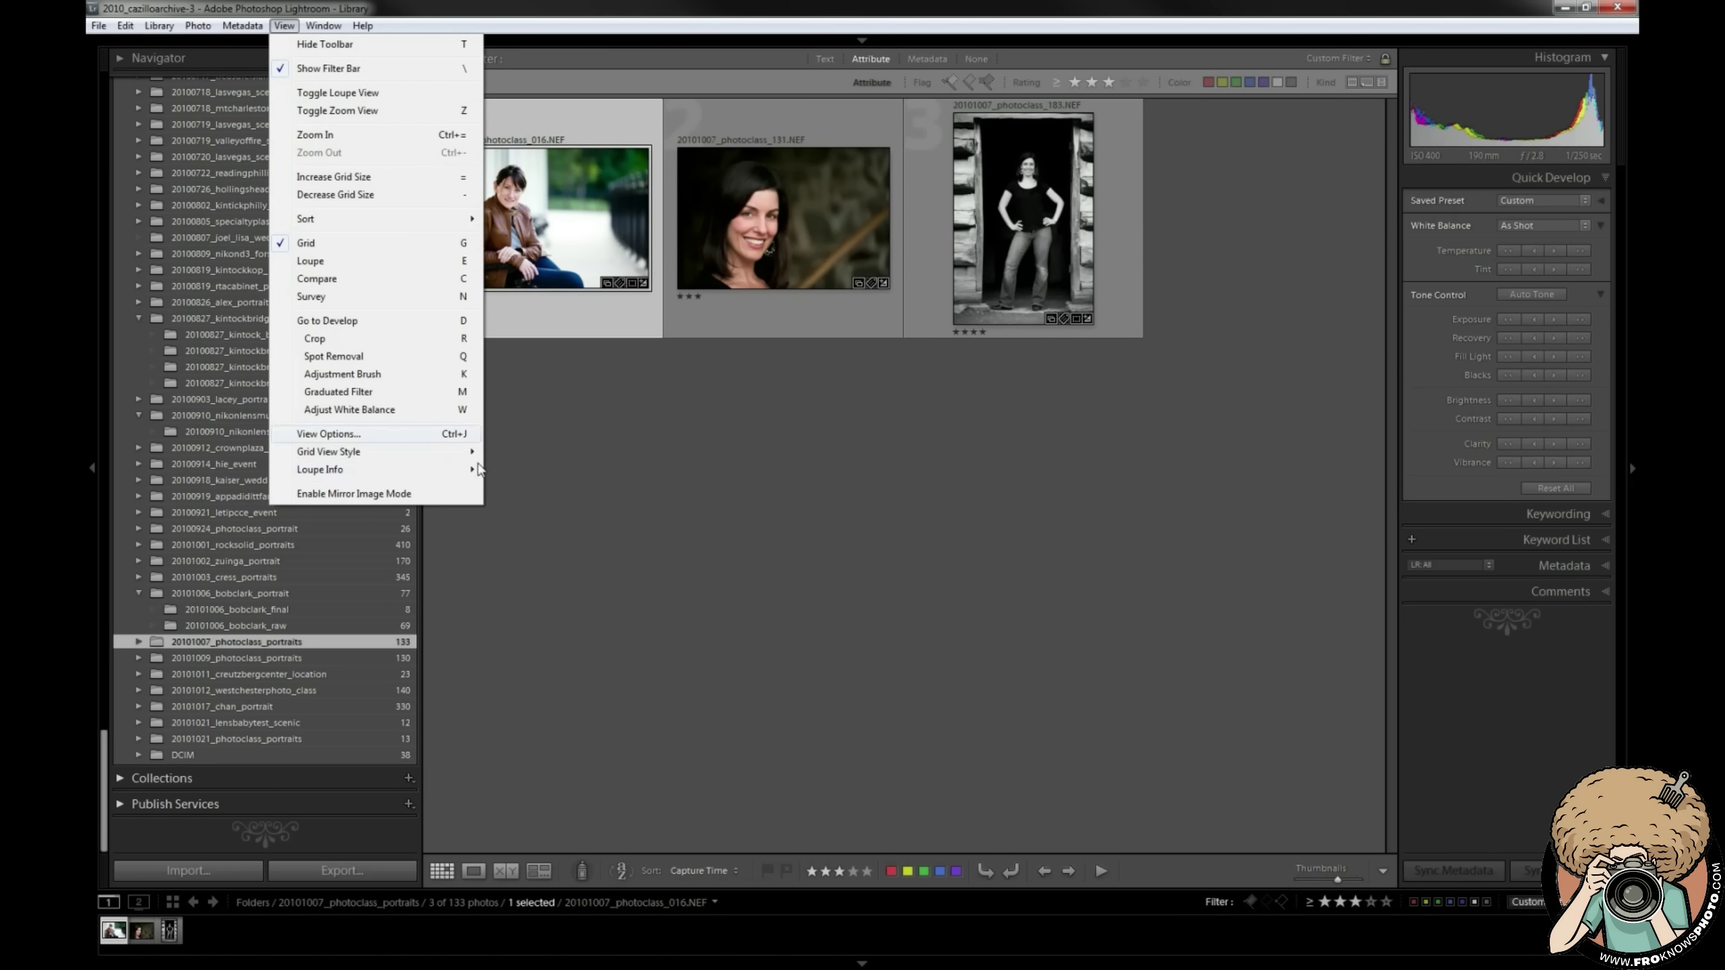
mouse_move(459, 450)
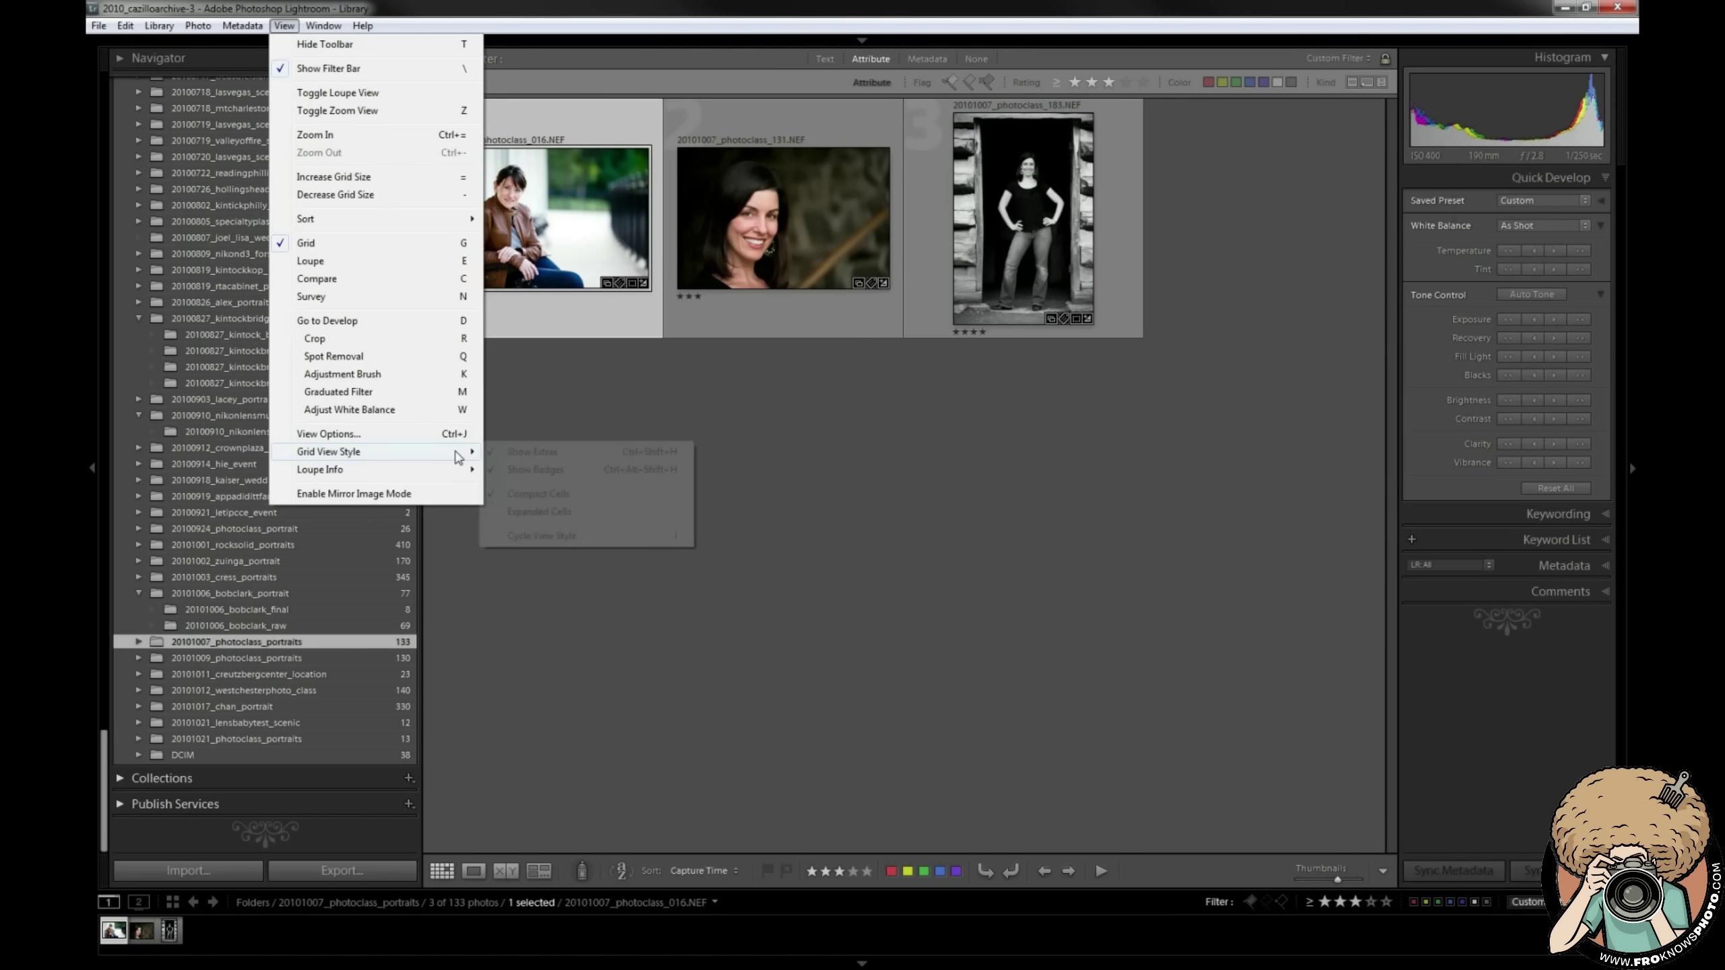
click(527, 537)
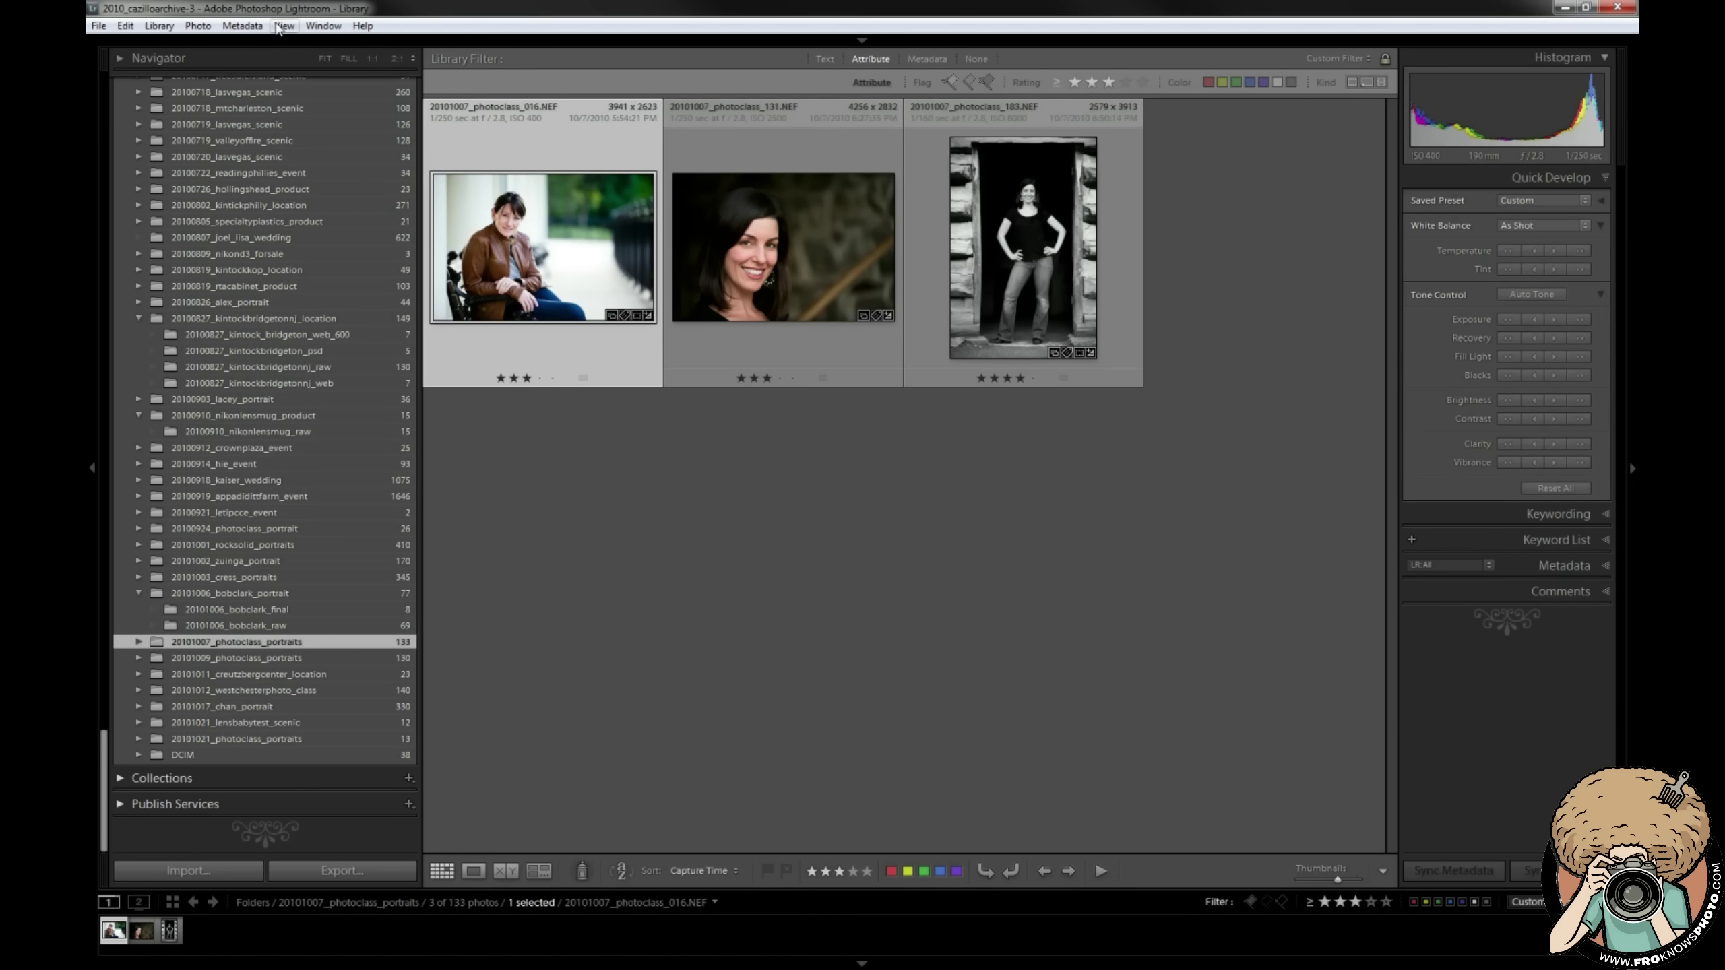
key(j)
key(j)
key(j)
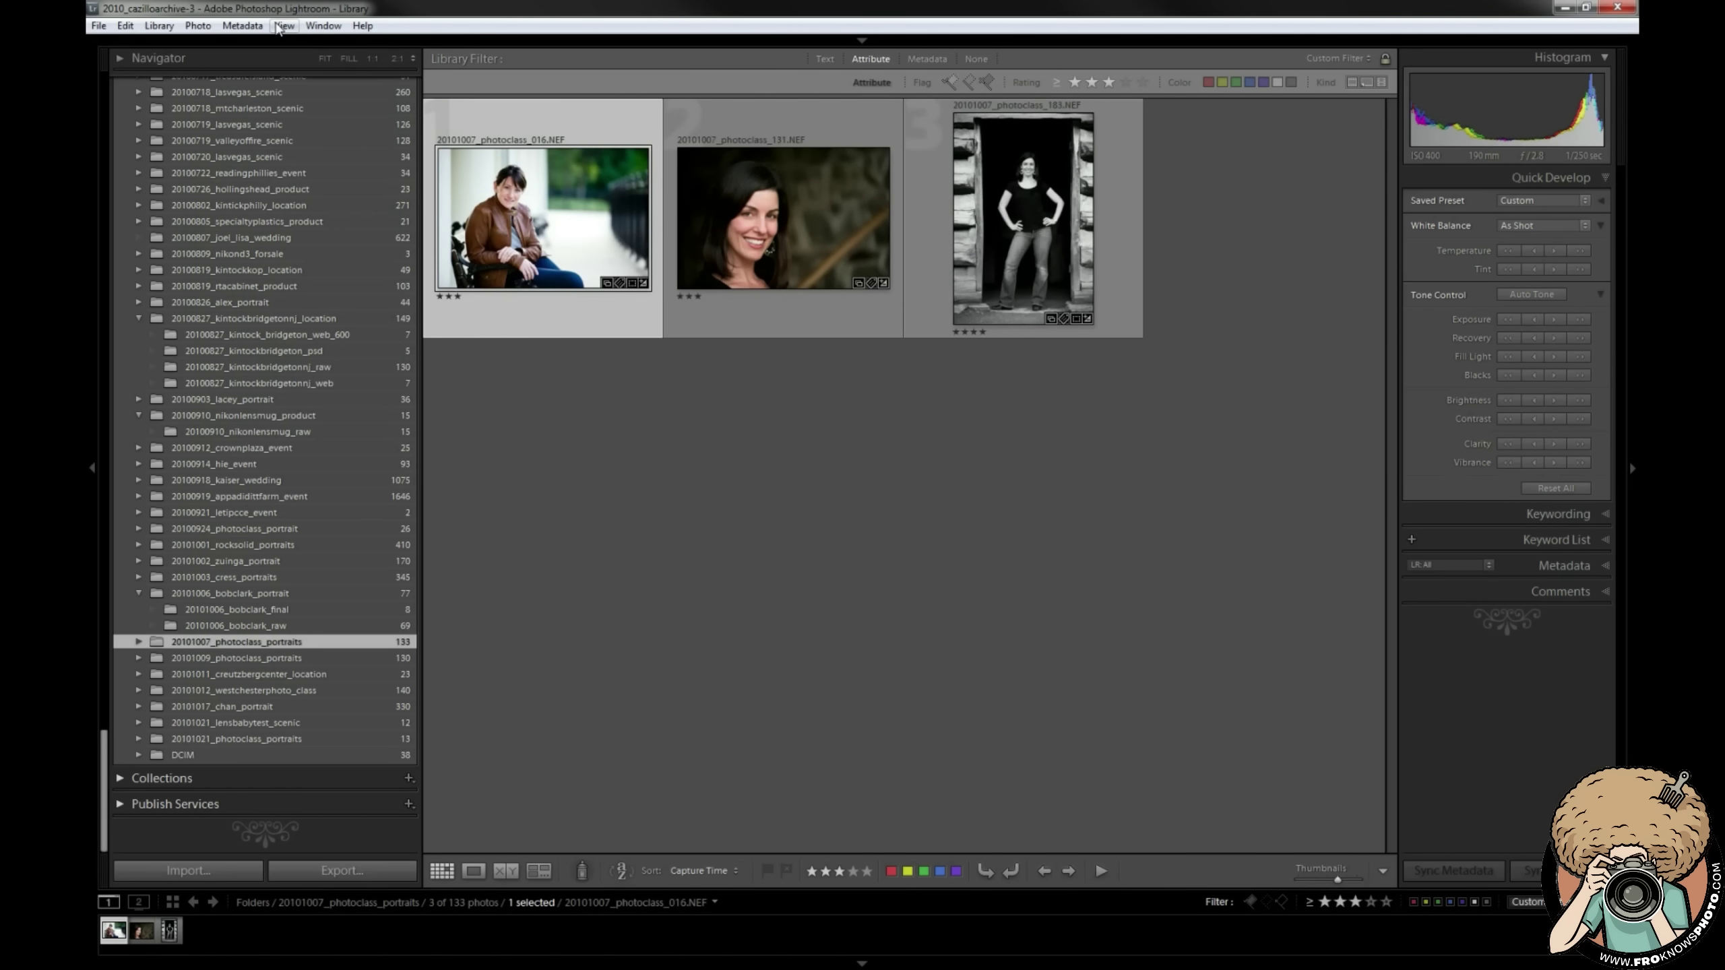
key(j)
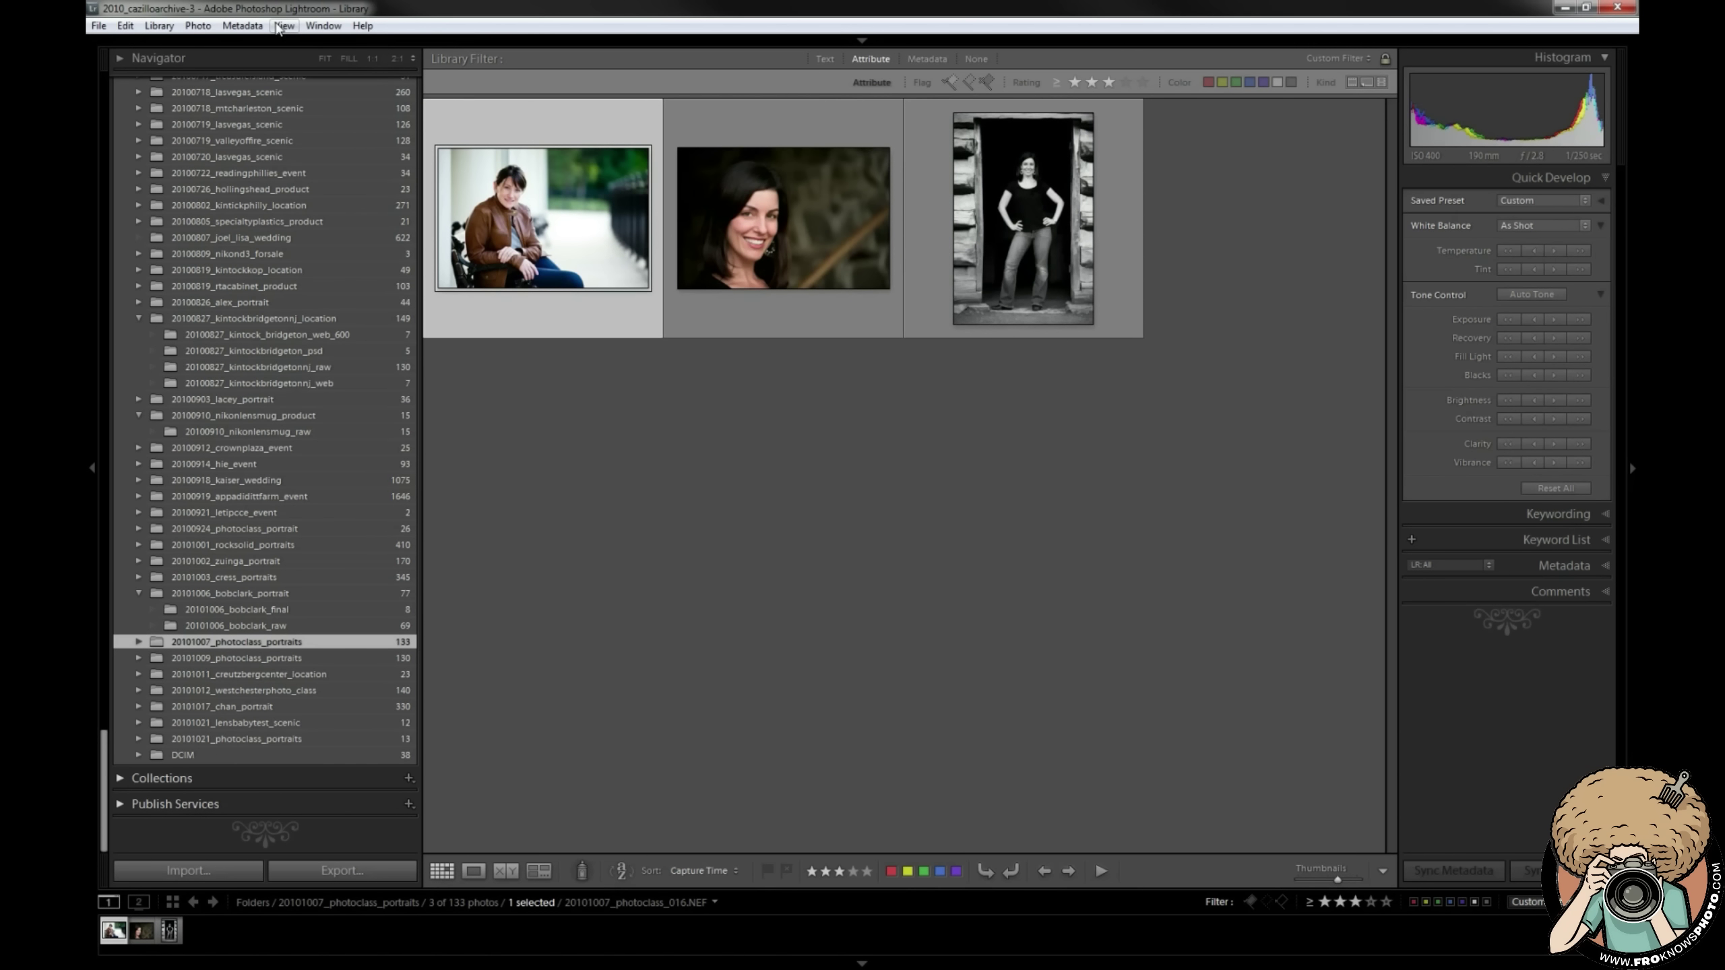
key(j)
key(j)
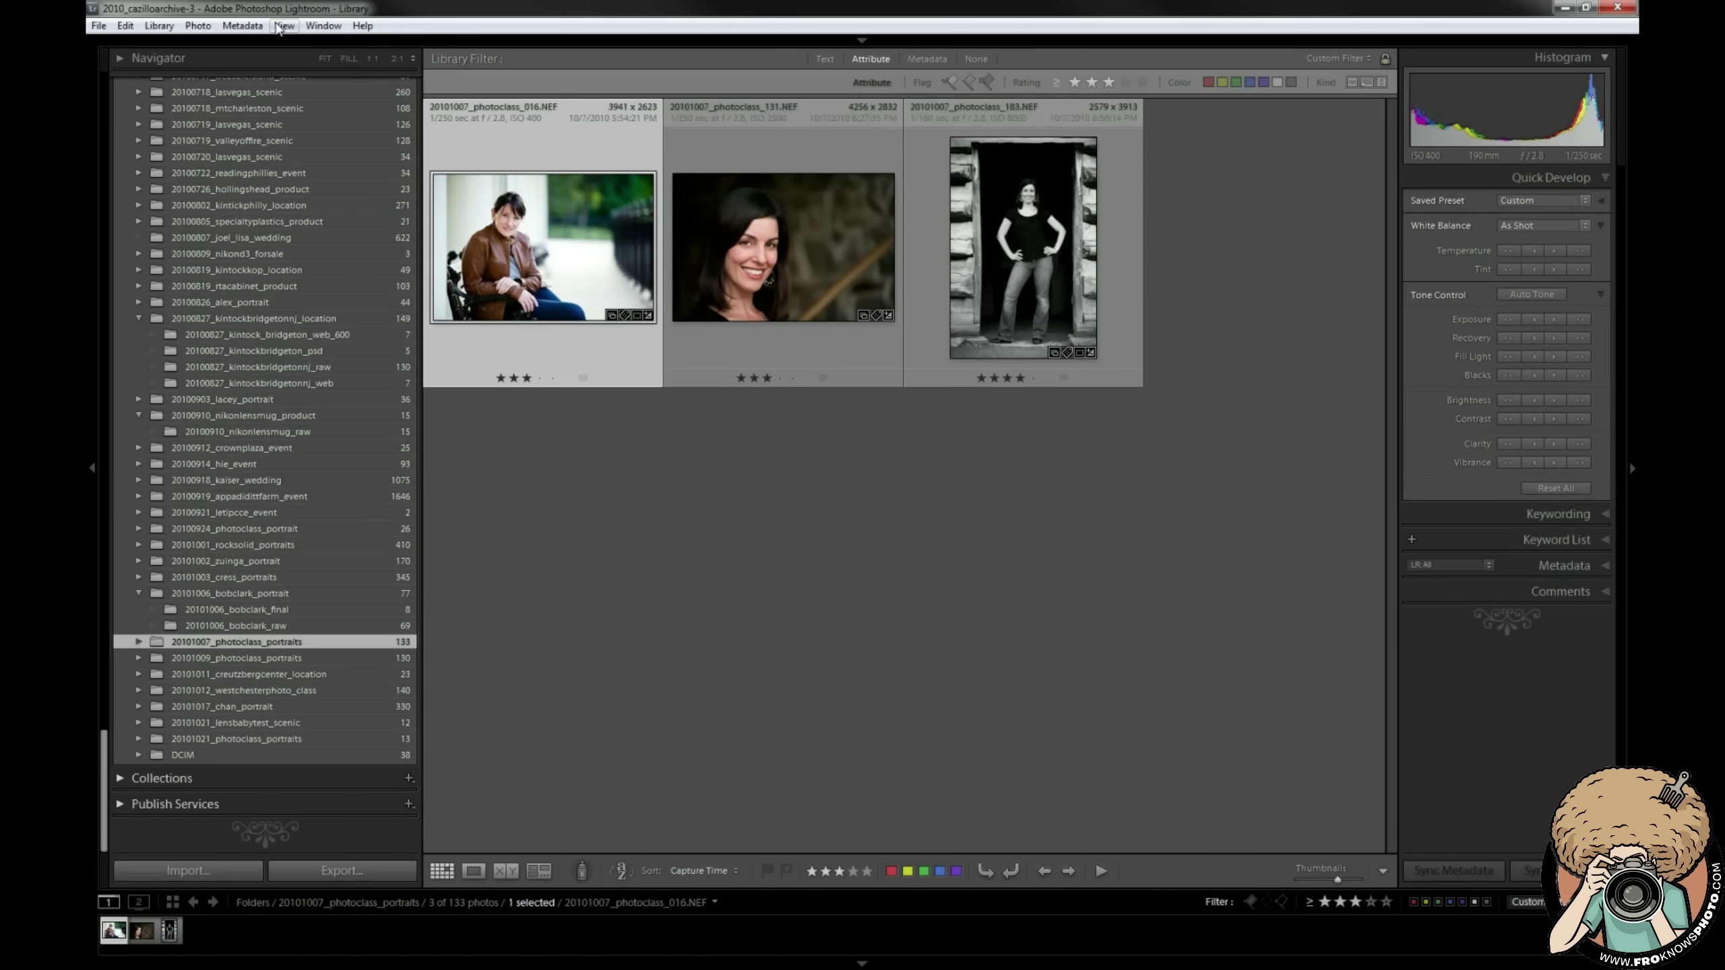
click(283, 26)
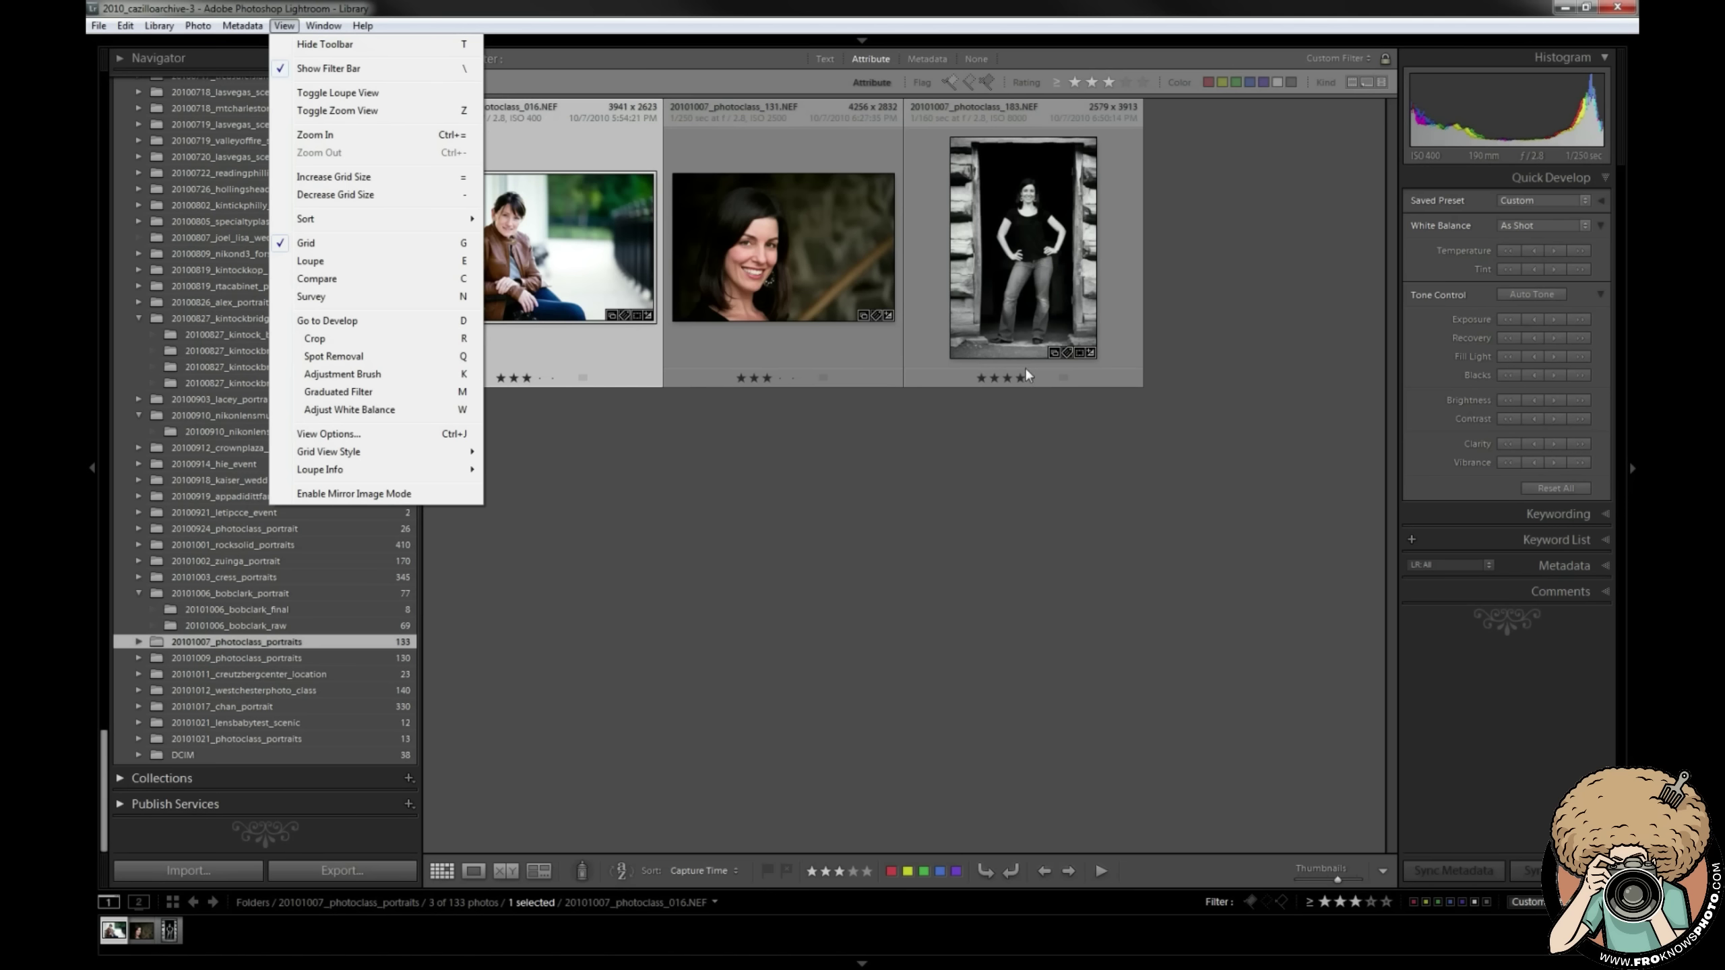
Look over the Loupe Info submenu and dismiss it without changes
mouse_move(435, 476)
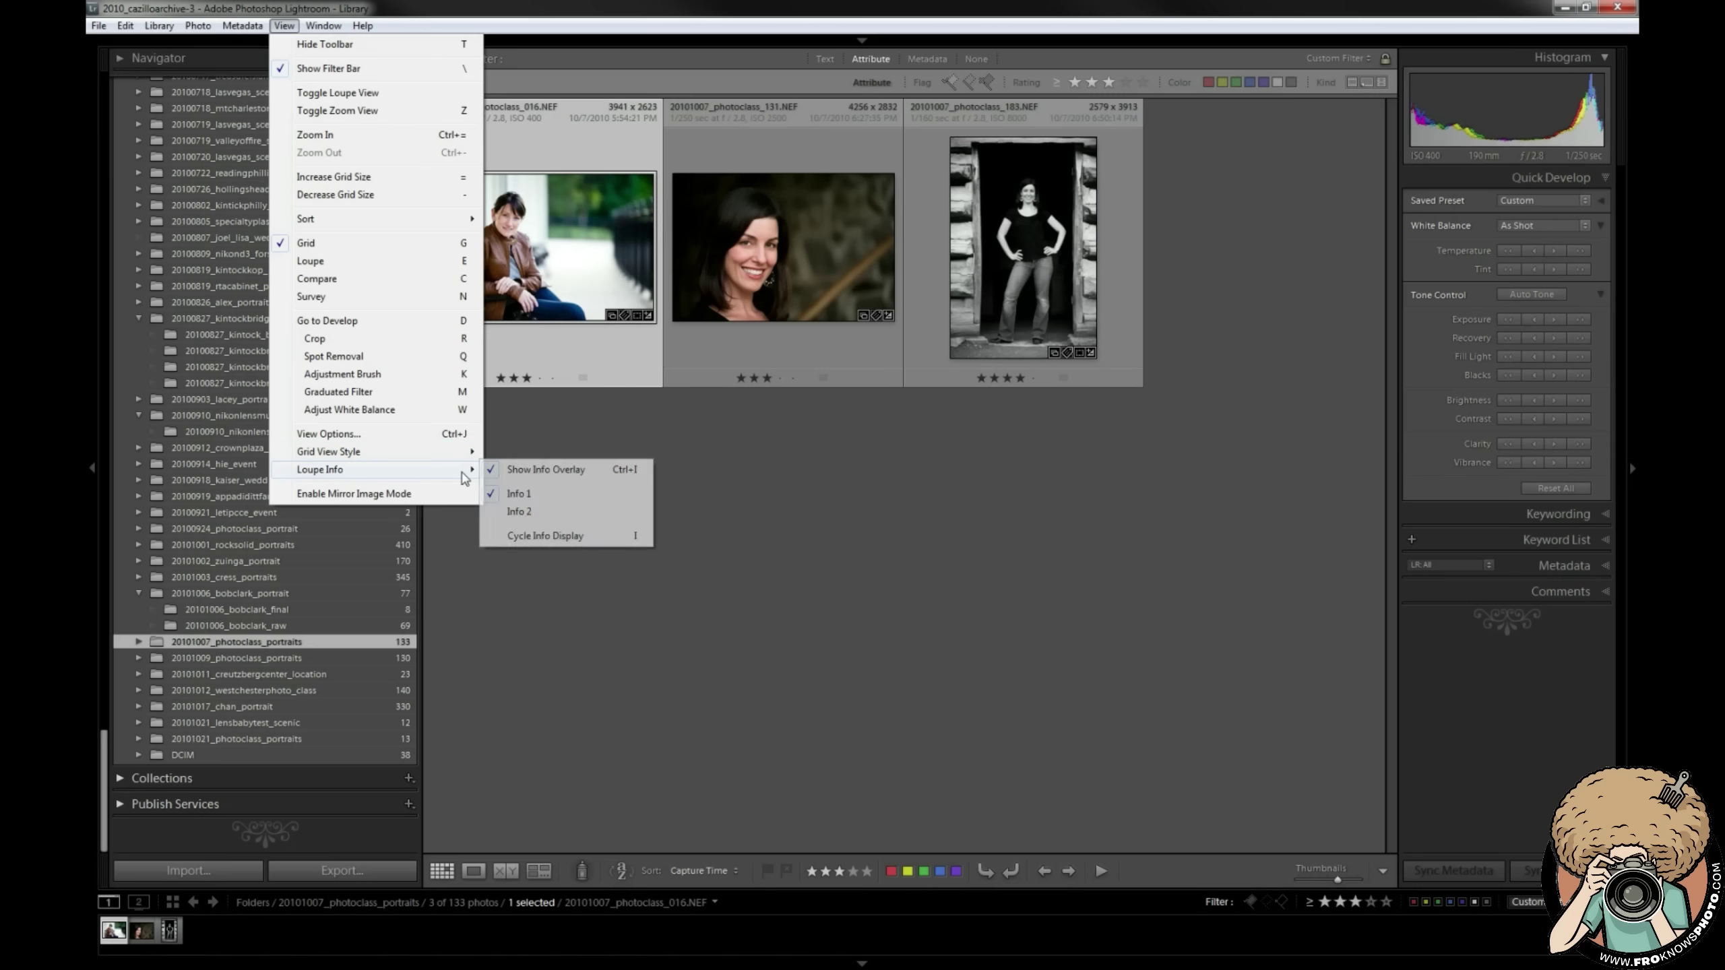
click(537, 536)
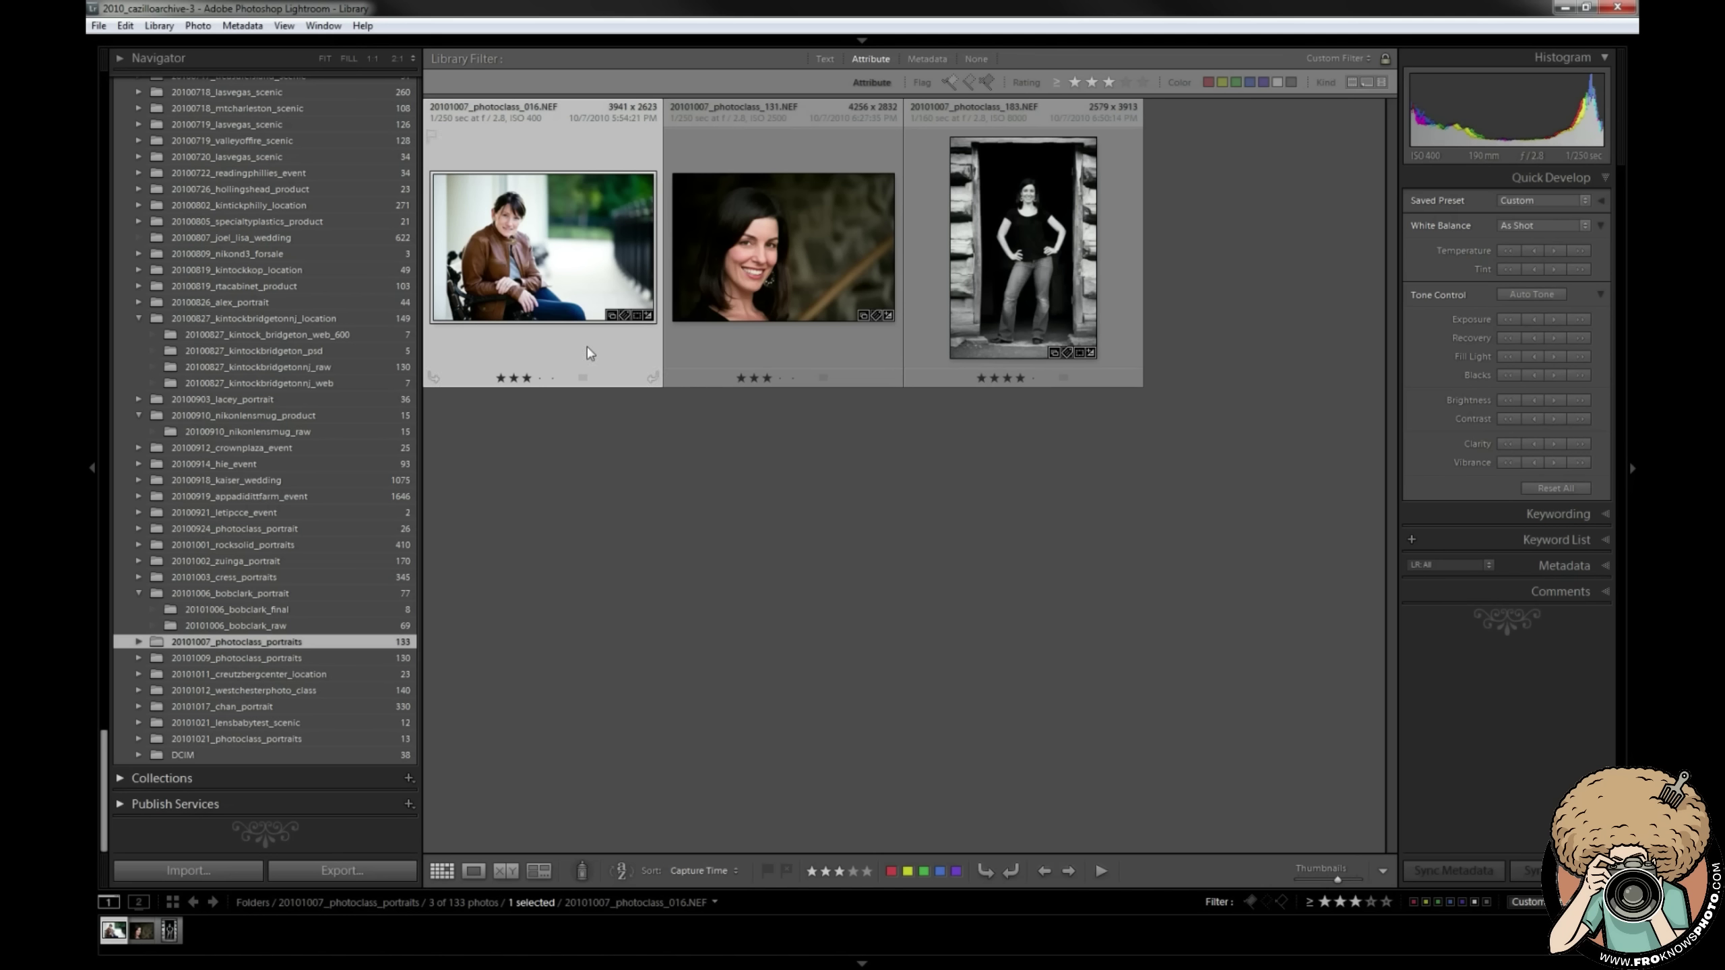
Select the second thumbnail, 20101007_photoclass_131.NEF, in the grid
click(769, 344)
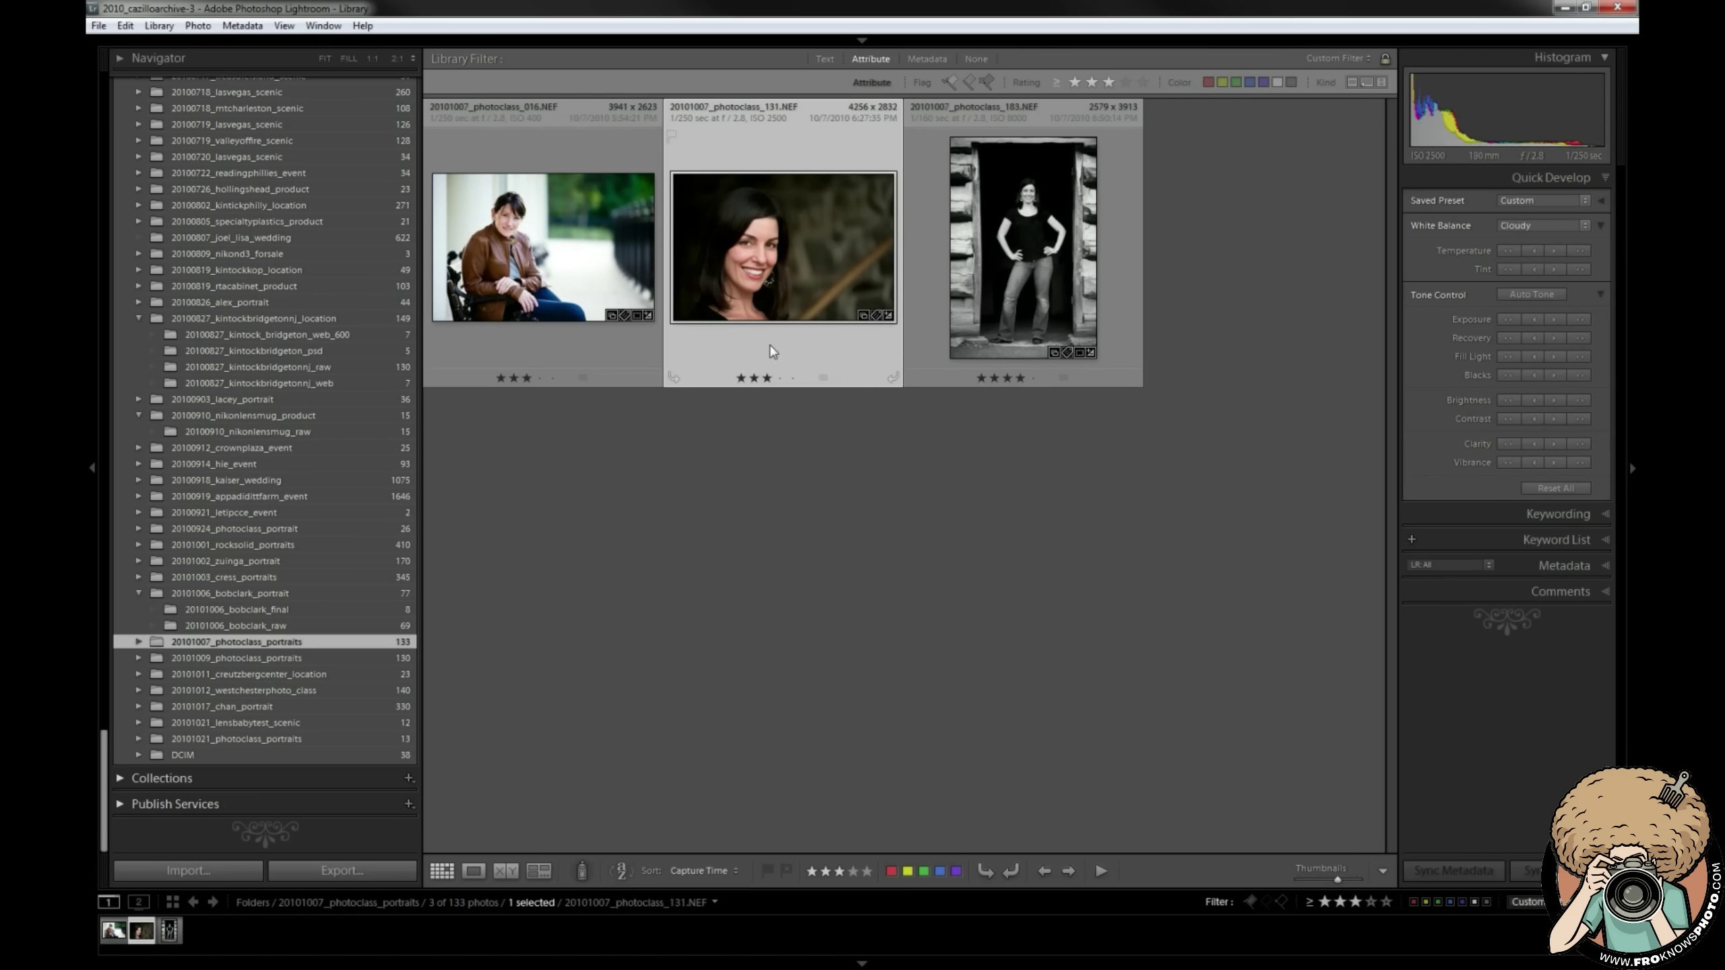